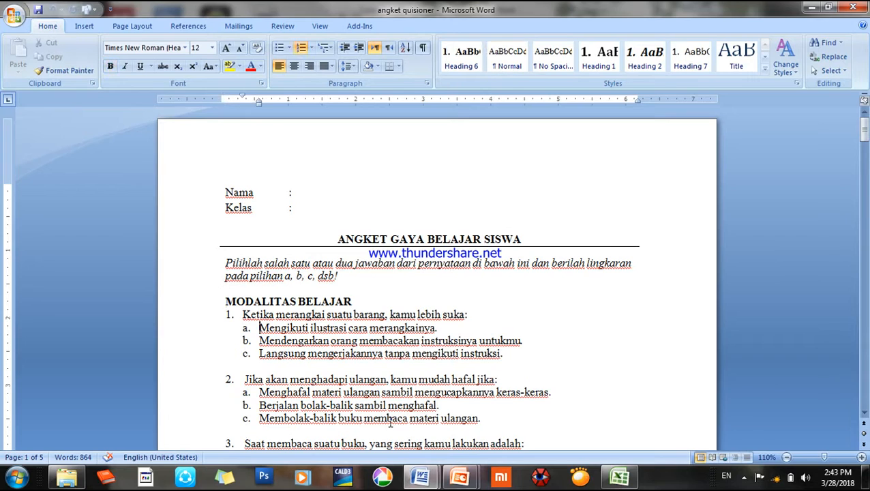
Step: Insert blank lines after the Nama and Kelas lines to make room above the questionnaire title
{"action": "key", "text": "Down"}
{"action": "left_click", "coordinate": [328, 164]}
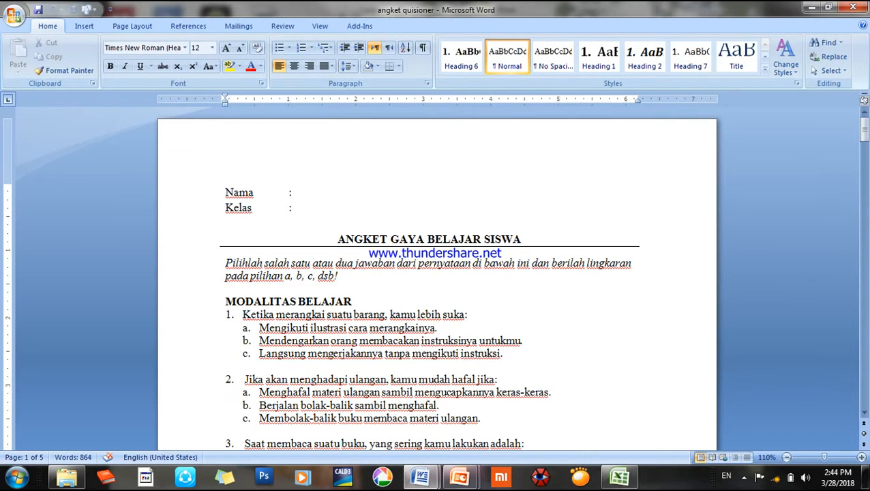
{"action": "key", "text": "Return"}
{"action": "key", "text": "Return"}
{"action": "key", "text": "BackSpace"}
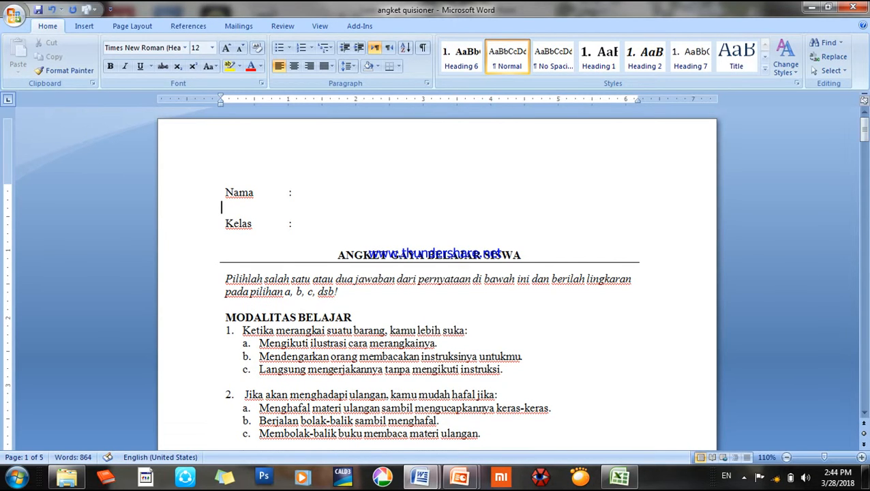
{"action": "left_click", "coordinate": [341, 223]}
{"action": "key", "text": "Return"}
{"action": "key", "text": "Return"}
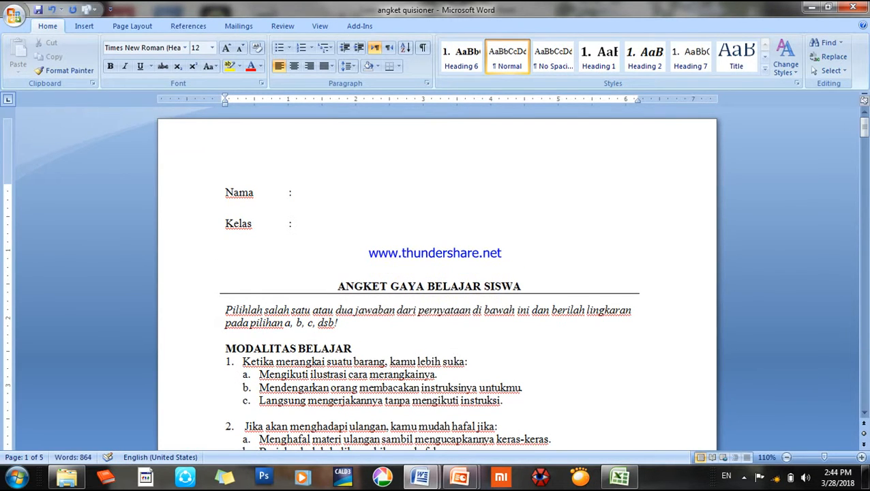
Step: Add a numbered list below Kelas with Visual, Auditory and Kinesthetic, correcting the third item with the suggested spelling
{"action": "type", "text": "1. vISUAL"}
{"action": "key", "text": "BackSpace"}
{"action": "type", "text": "L"}
{"action": "key", "text": "Return"}
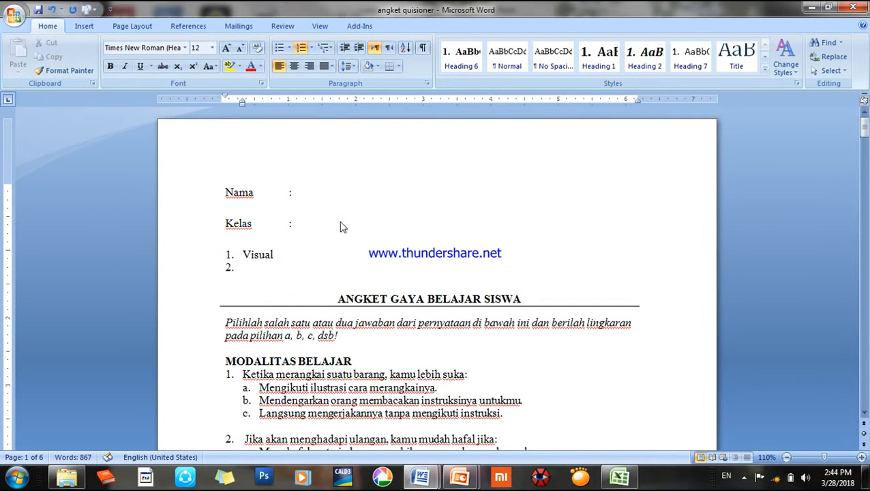
{"action": "type", "text": "Auditory"}
{"action": "key", "text": "Return"}
{"action": "type", "text": "Kineste"}
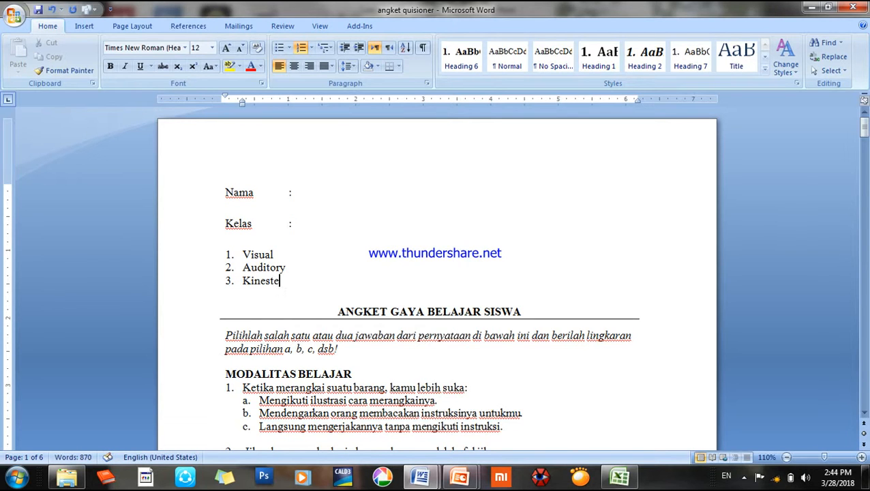
{"action": "type", "text": "thic"}
{"action": "key", "text": "Return"}
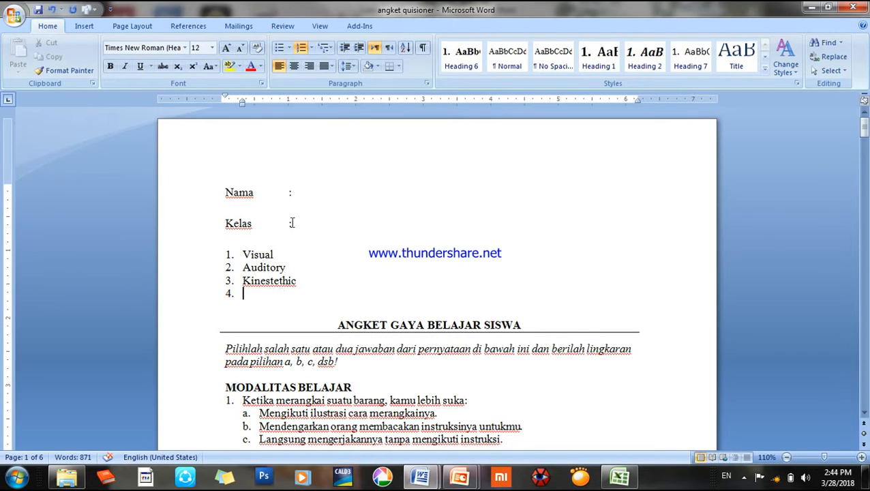
{"action": "right_click", "coordinate": [277, 283]}
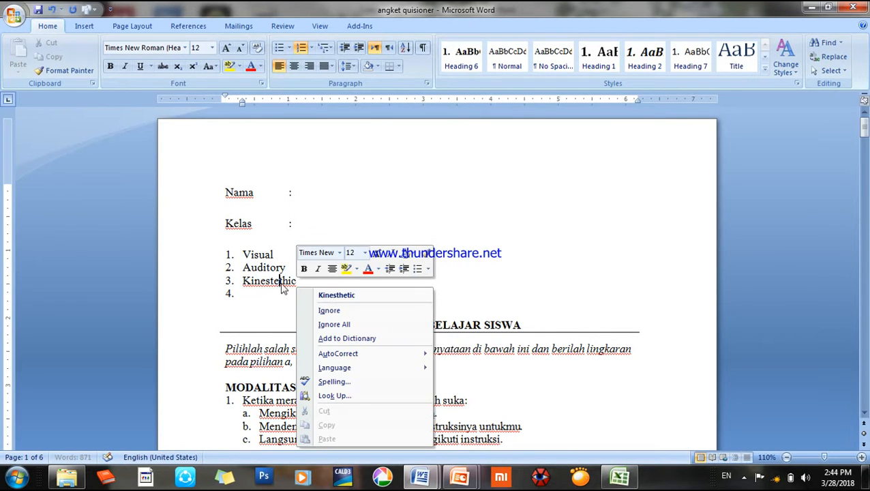
{"action": "left_click", "coordinate": [327, 295]}
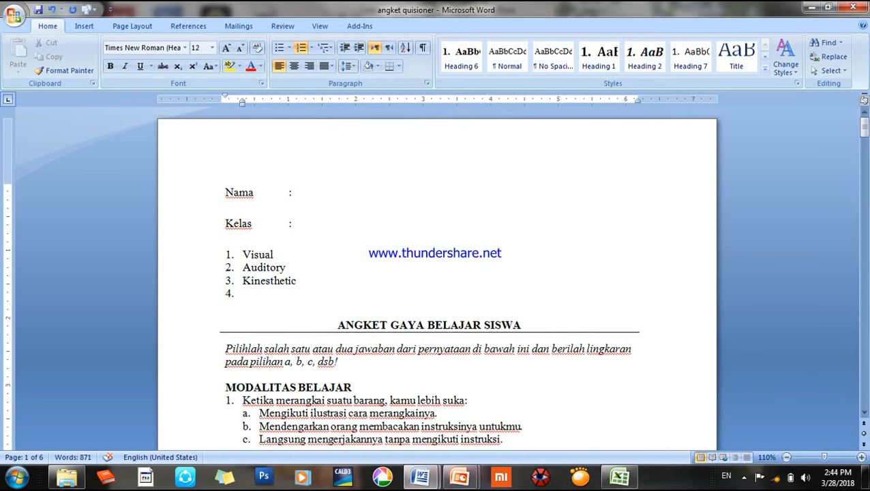
Step: Look through the learning-style questionnaire from its first questions to question 40 at the end
{"action": "left_click_drag", "start_coordinate": [863, 130], "coordinate": [864, 140]}
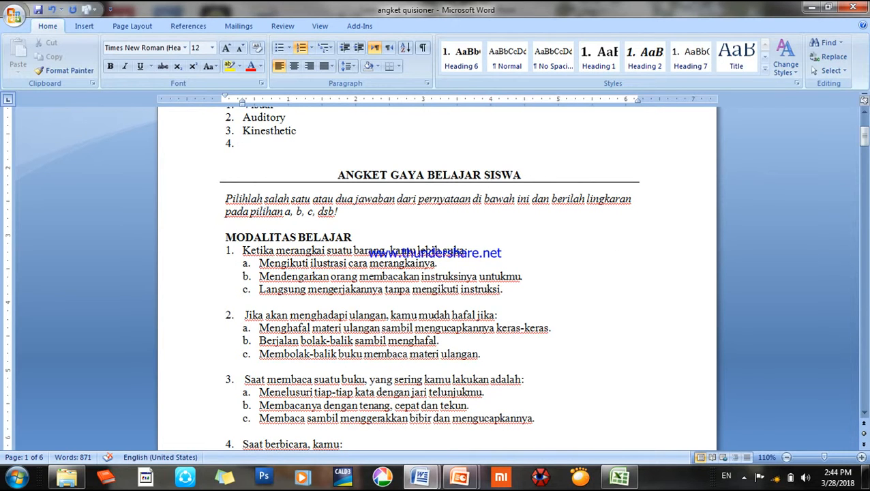
{"action": "left_click_drag", "start_coordinate": [865, 145], "coordinate": [864, 128]}
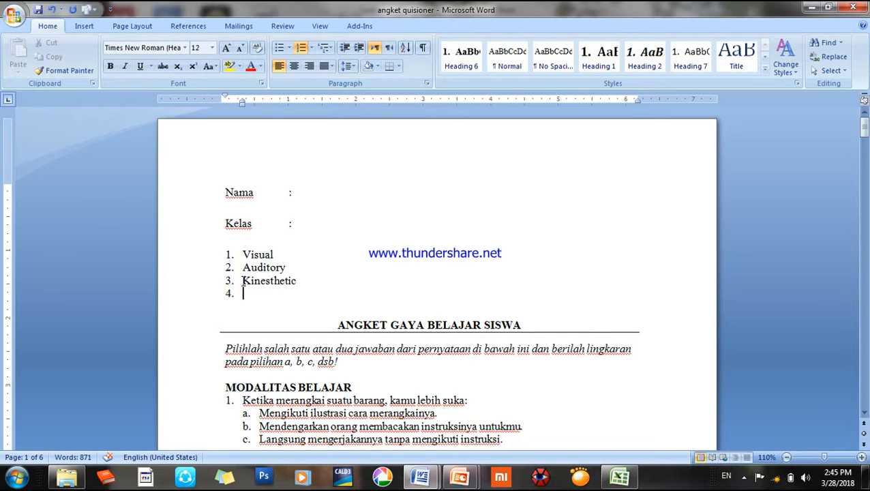
{"action": "mouse_move", "coordinate": [864, 128]}
{"action": "left_mouse_down"}
{"action": "mouse_move", "coordinate": [864, 340]}
{"action": "mouse_move", "coordinate": [864, 126]}
{"action": "left_mouse_up"}
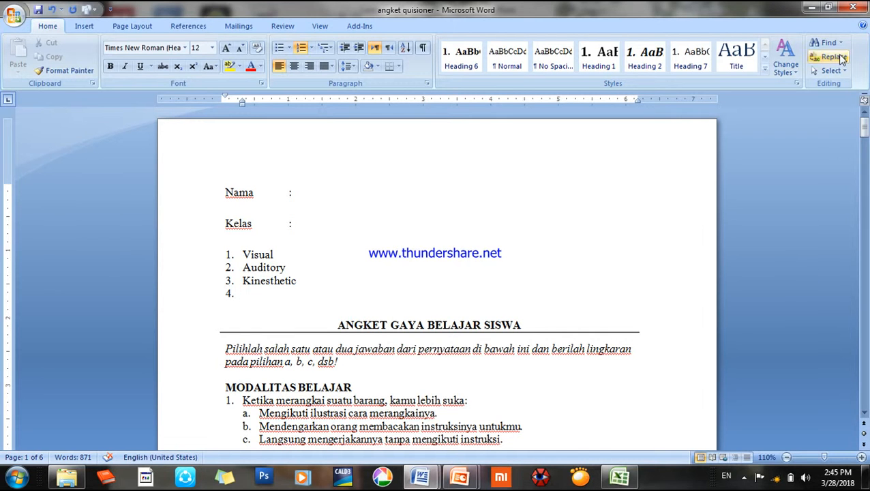
{"action": "left_click_drag", "start_coordinate": [864, 126], "coordinate": [864, 391]}
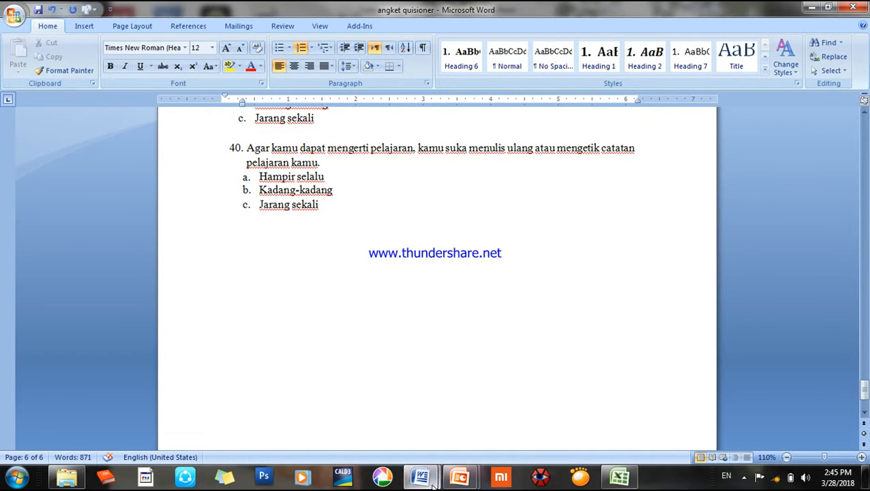
Step: Switch to the document soal and look through its reading comprehension texts and questions, down to Text 2
{"action": "mouse_move", "coordinate": [433, 484]}
{"action": "left_click", "coordinate": [472, 420]}
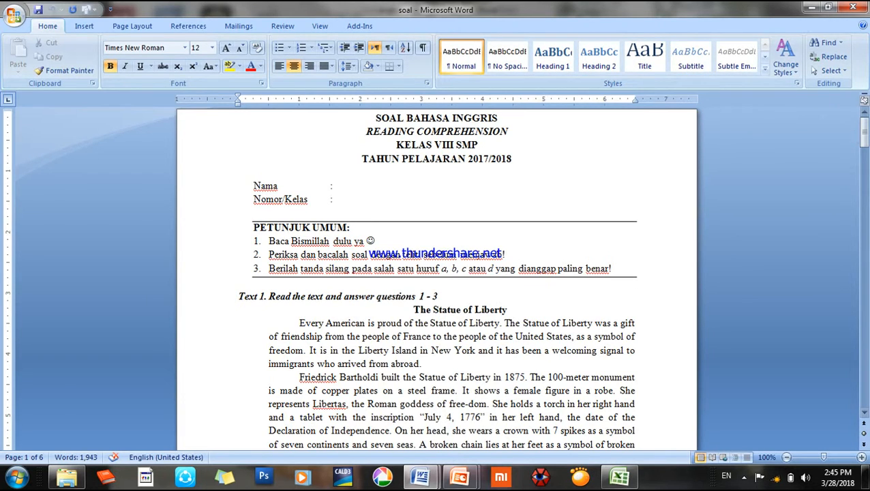
{"action": "left_click_drag", "start_coordinate": [864, 141], "coordinate": [864, 159]}
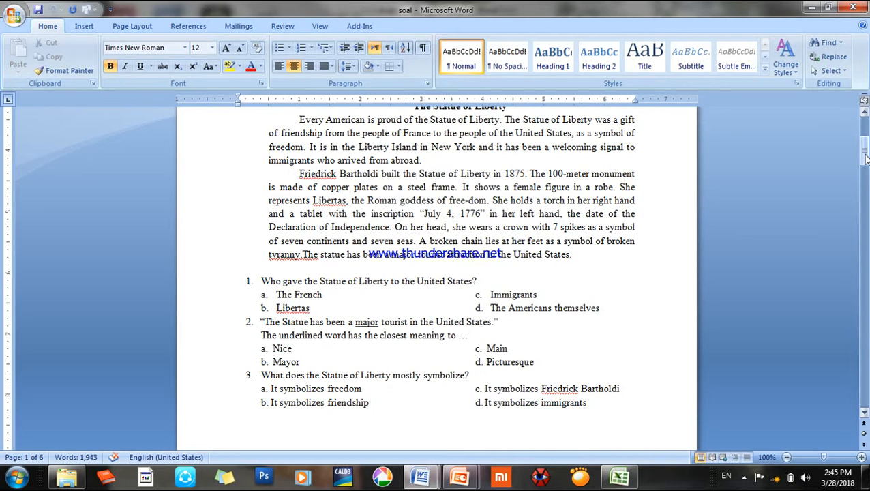
{"action": "left_click_drag", "start_coordinate": [865, 159], "coordinate": [865, 179]}
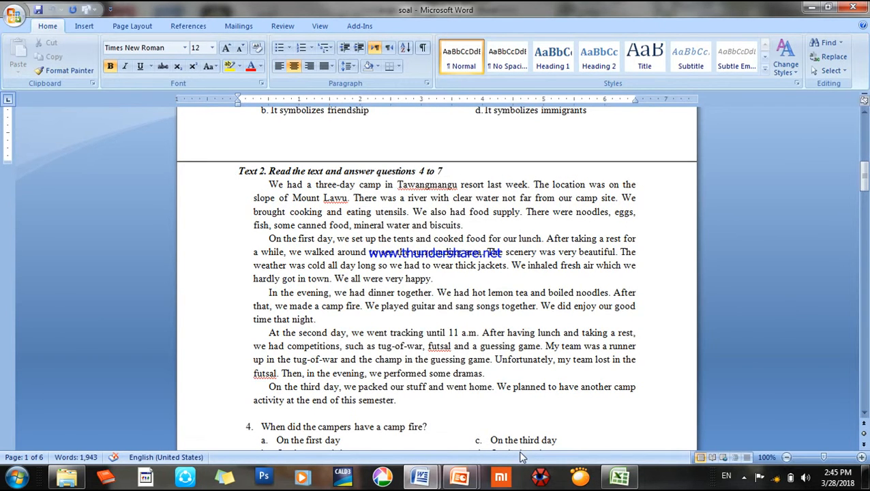
Step: Switch to the Excel workbook Hasil Nilai dan Quisioner and look over the Learning style table down to its last student
{"action": "left_click", "coordinate": [619, 476]}
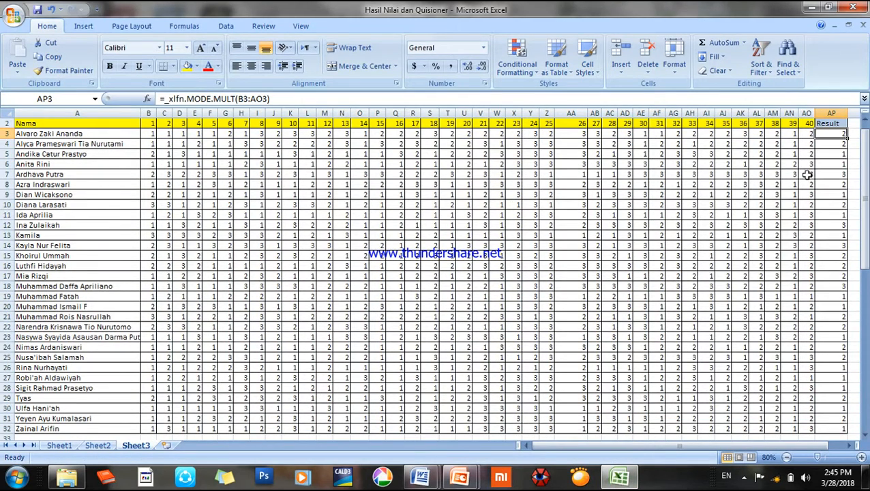
{"action": "left_click_drag", "start_coordinate": [867, 205], "coordinate": [867, 167]}
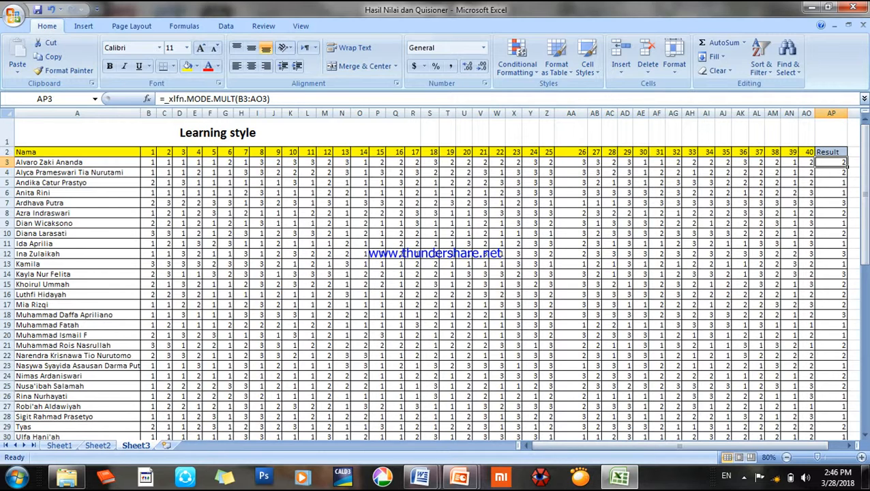
{"action": "left_click_drag", "start_coordinate": [865, 159], "coordinate": [865, 185]}
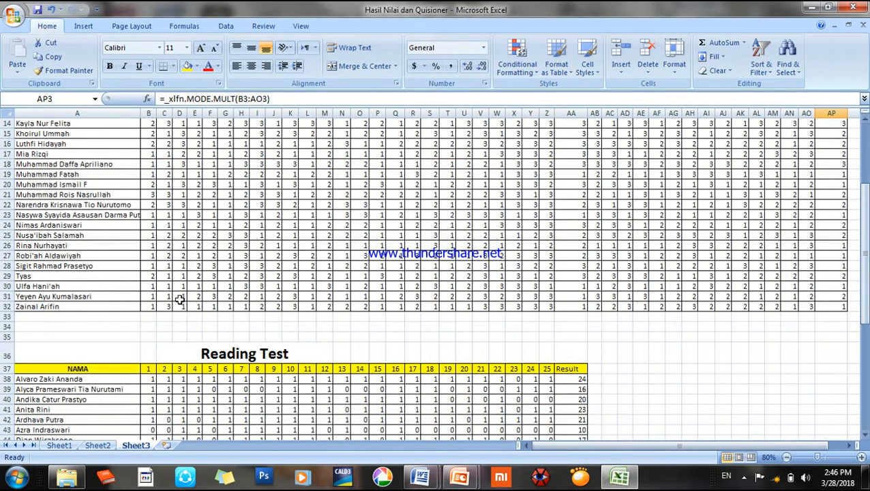
{"action": "left_click", "coordinate": [77, 307]}
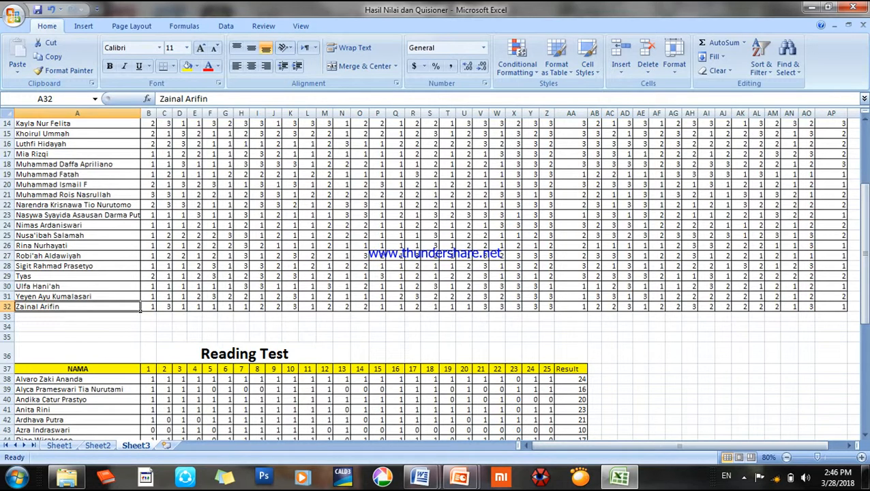
{"action": "left_click_drag", "start_coordinate": [862, 203], "coordinate": [862, 181]}
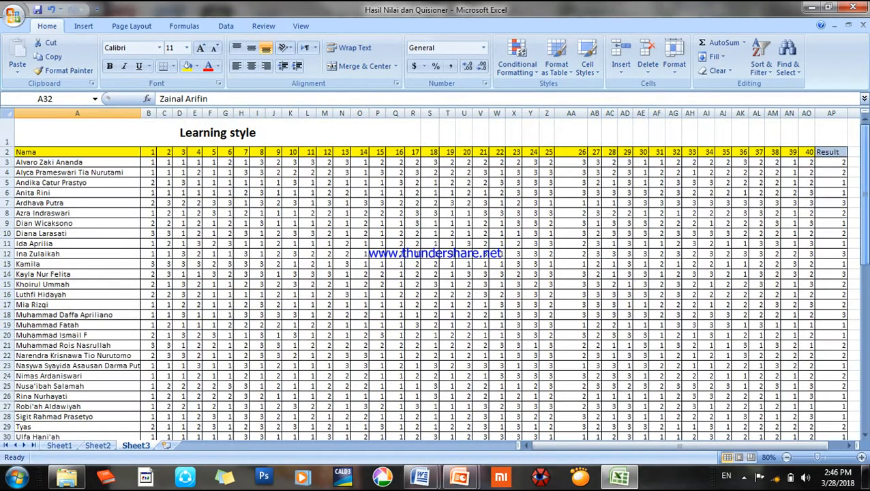
Step: Examine the Learning style title and the formulas in several cells of the Result column, including AP4, AP6 and AP7
{"action": "left_click", "coordinate": [830, 163]}
{"action": "left_click", "coordinate": [828, 193]}
{"action": "left_click", "coordinate": [828, 203]}
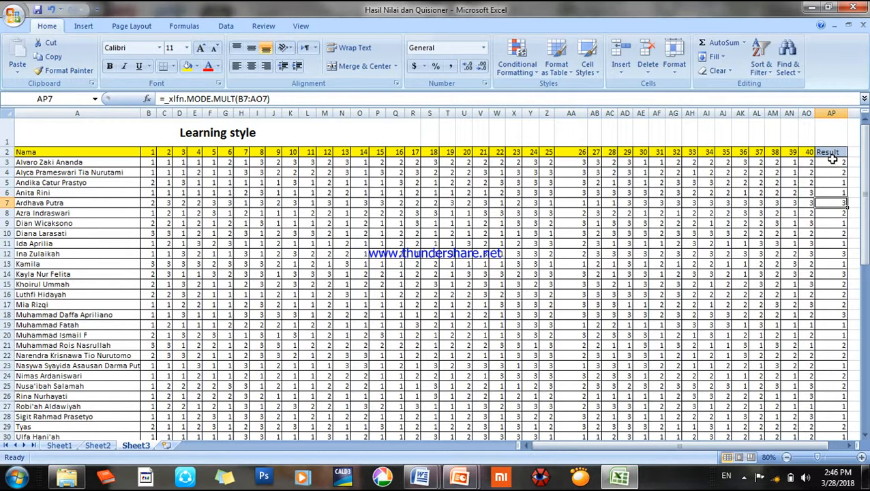
{"action": "left_click", "coordinate": [236, 138]}
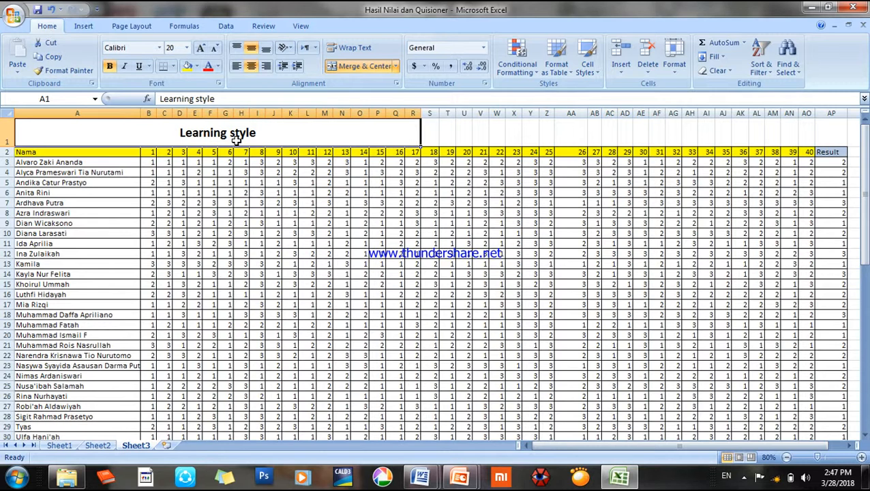
{"action": "left_click", "coordinate": [829, 190]}
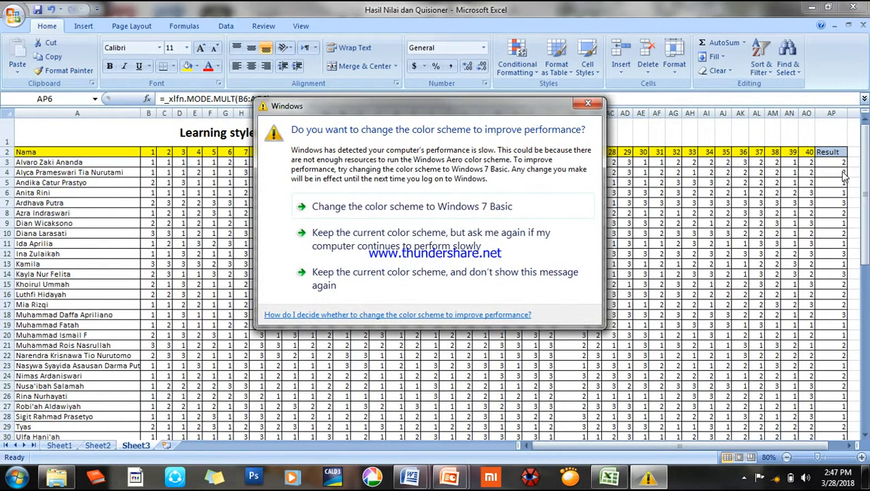
{"action": "left_click", "coordinate": [838, 174]}
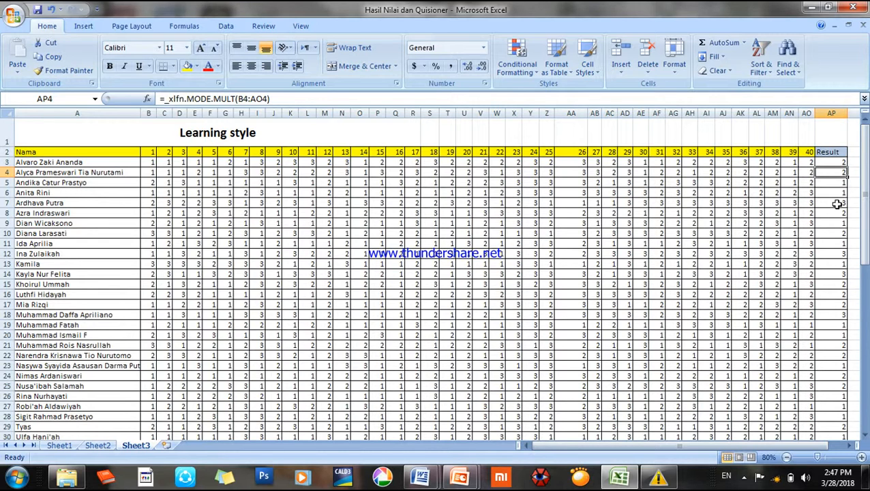
{"action": "left_click", "coordinate": [837, 204]}
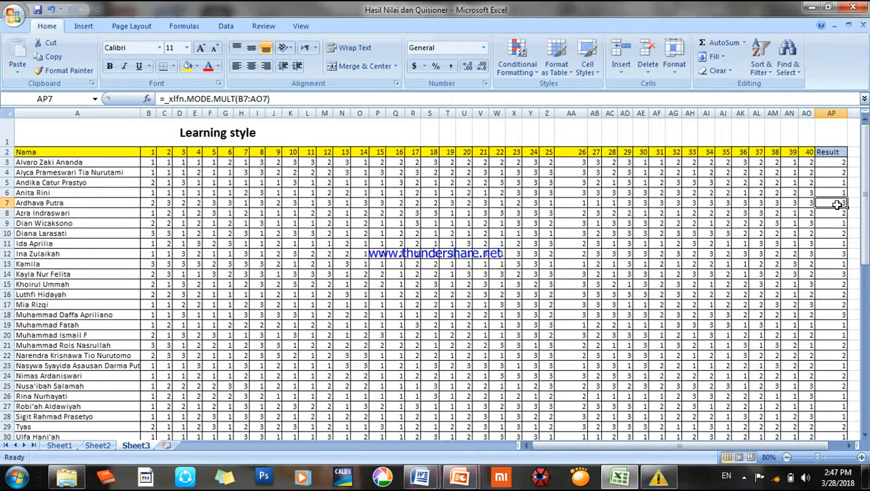
Step: Examine the first student's individual questionnaire answers along row 3, from B3 to S3
{"action": "left_click", "coordinate": [151, 161]}
{"action": "key", "text": "Right"}
{"action": "key", "text": "Right"}
{"action": "key", "text": "Right"}
{"action": "key", "text": "Right"}
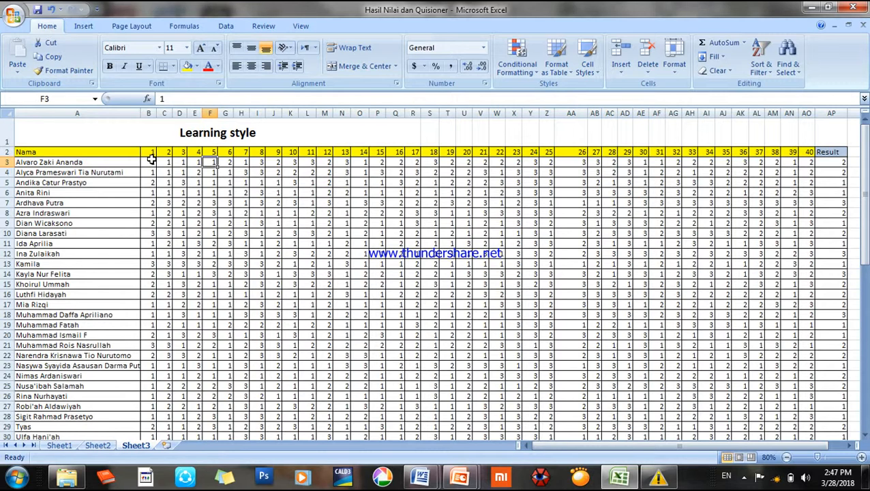
{"action": "left_click", "coordinate": [232, 162]}
{"action": "left_click", "coordinate": [277, 162]}
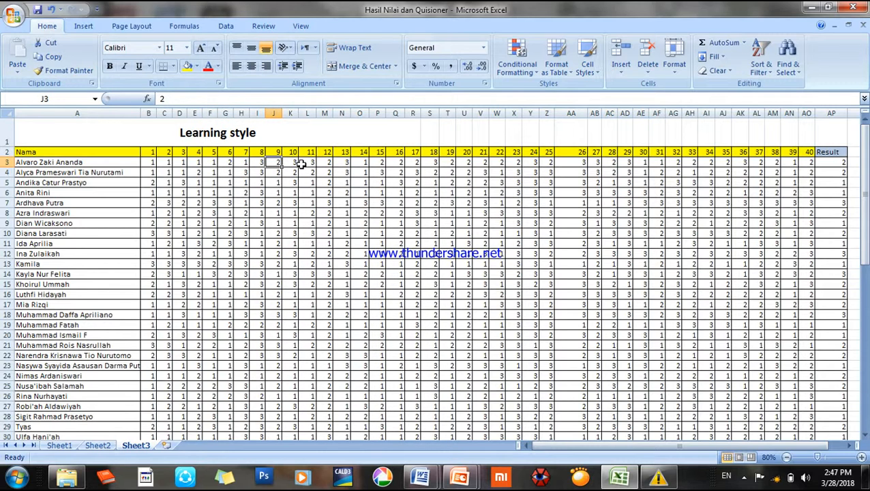
{"action": "left_click", "coordinate": [328, 164]}
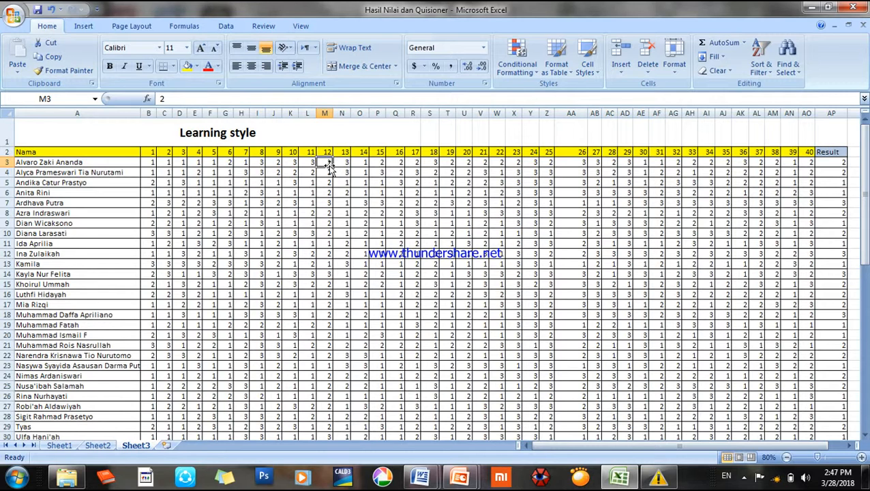
{"action": "left_click", "coordinate": [262, 162]}
{"action": "left_click", "coordinate": [301, 162]}
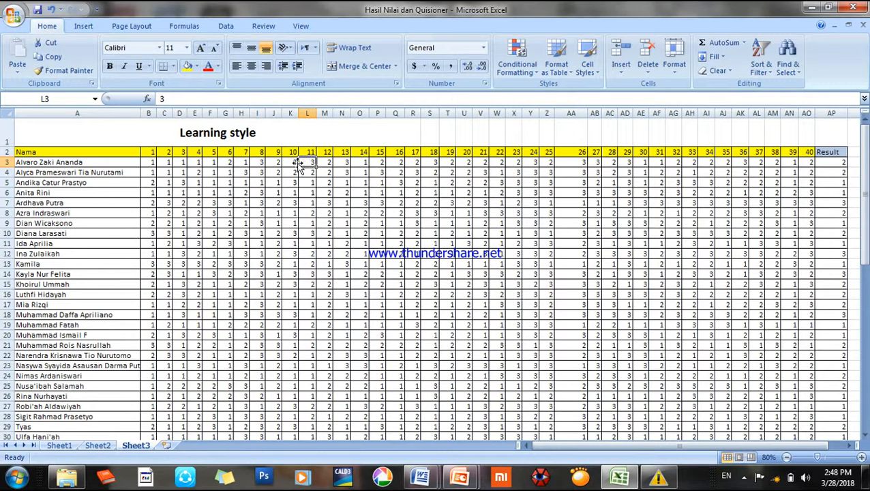
{"action": "left_click", "coordinate": [289, 161]}
{"action": "left_click", "coordinate": [341, 162]}
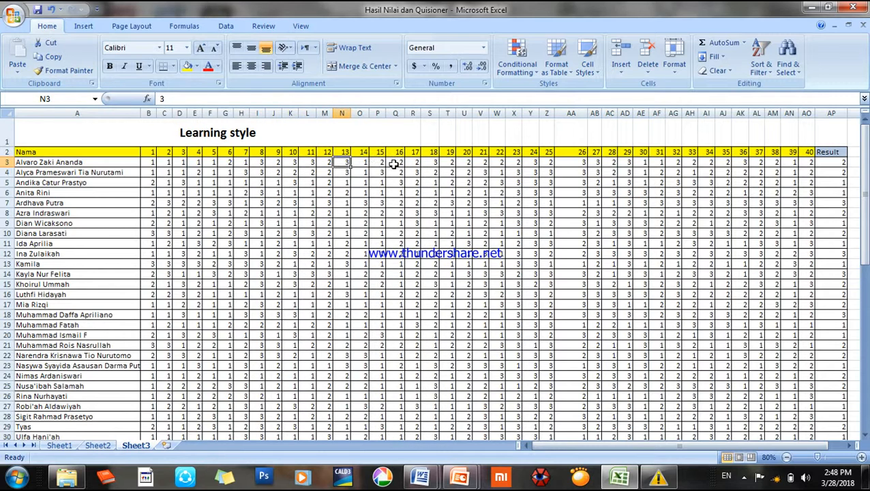
{"action": "left_click", "coordinate": [431, 163]}
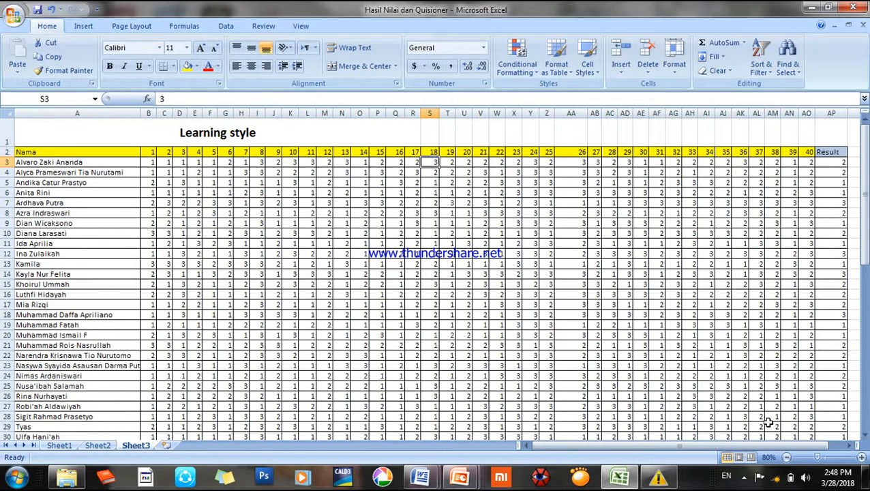
Step: Try to enter =mode as a formula in AQ3, beside the first student's Learning style Result cell
{"action": "left_click_drag", "start_coordinate": [753, 443], "coordinate": [784, 445]}
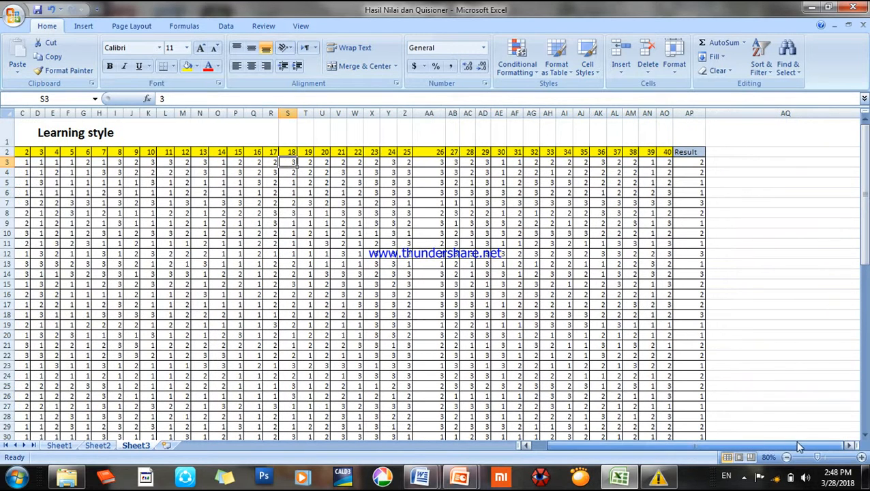
{"action": "left_click", "coordinate": [722, 162]}
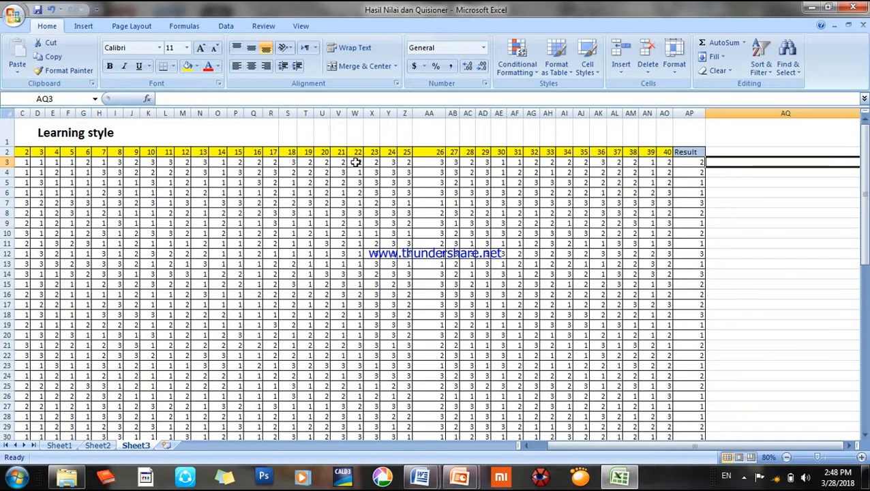
{"action": "left_click", "coordinate": [465, 162]}
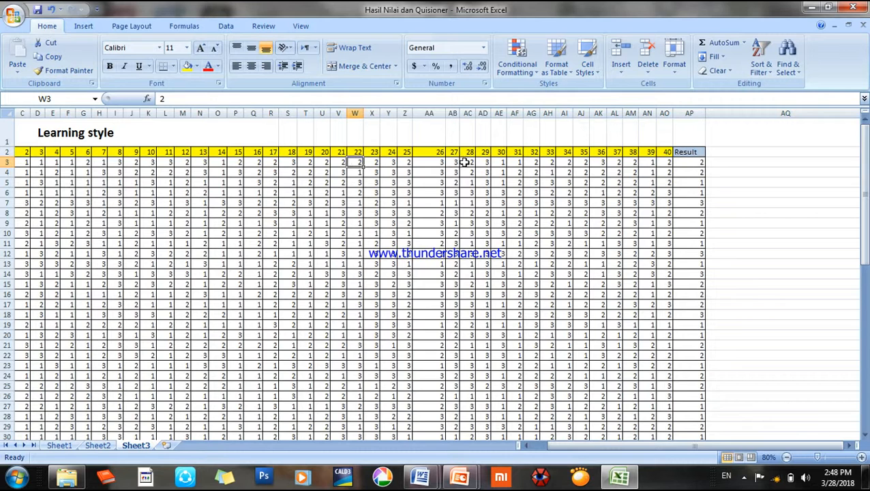
{"action": "left_click", "coordinate": [731, 162]}
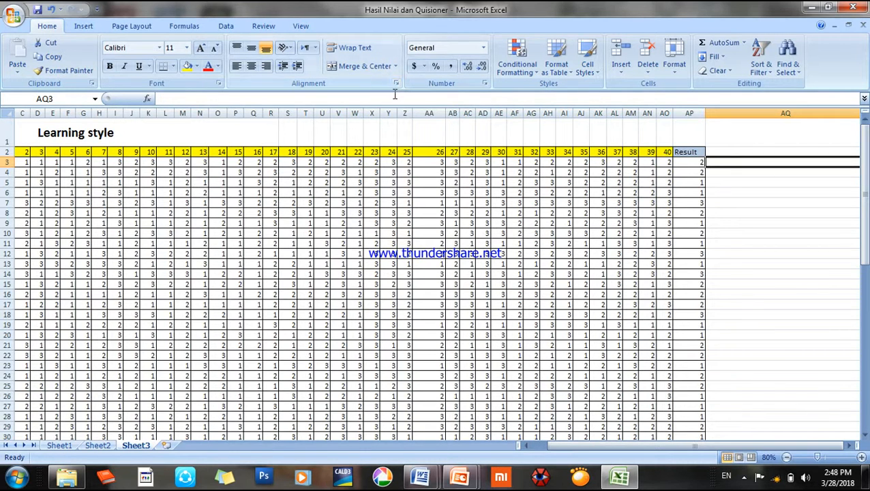
{"action": "key", "text": "F2"}
{"action": "type", "text": "="}
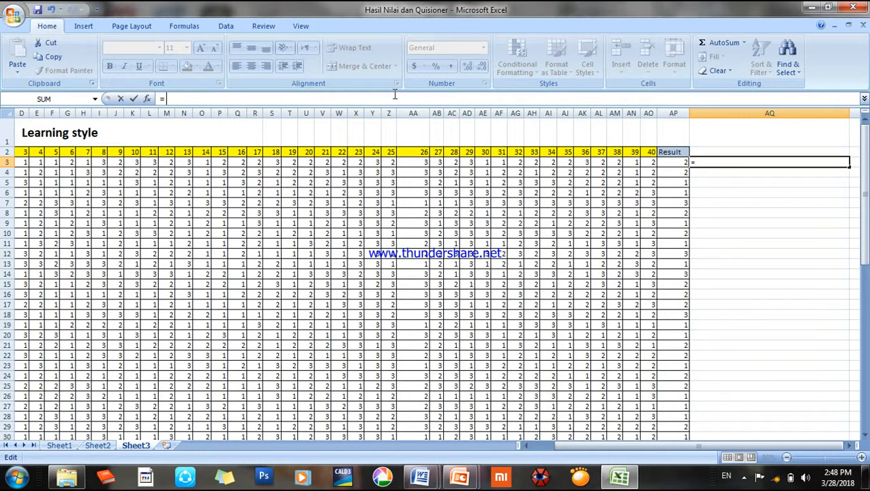
{"action": "type", "text": "mode"}
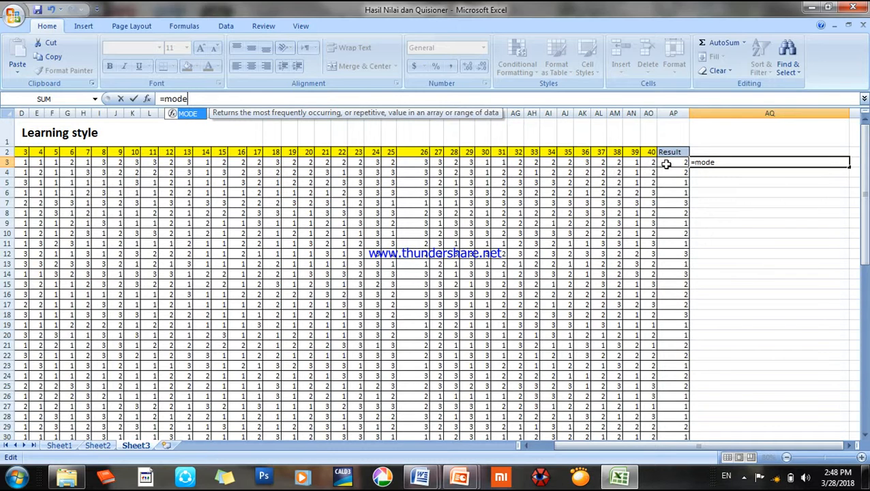
{"action": "left_click", "coordinate": [665, 163]}
{"action": "left_click", "coordinate": [713, 164]}
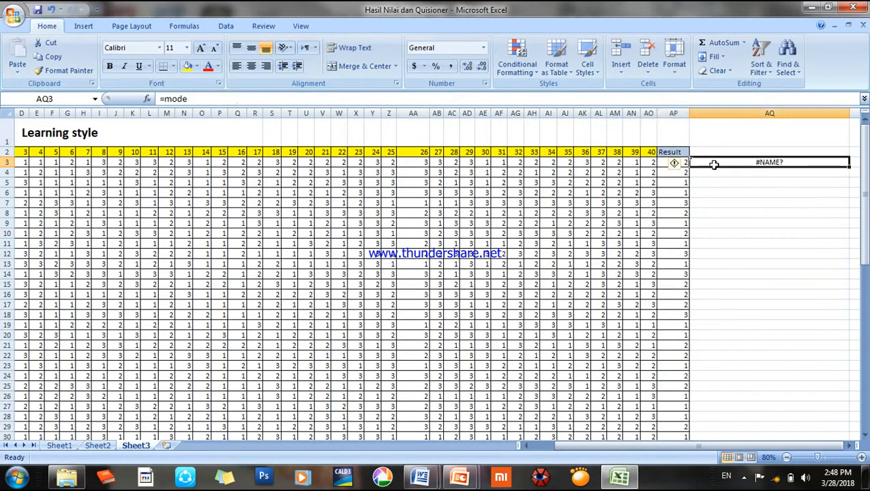
{"action": "left_click", "coordinate": [326, 98]}
{"action": "type", "text": ".mul"}
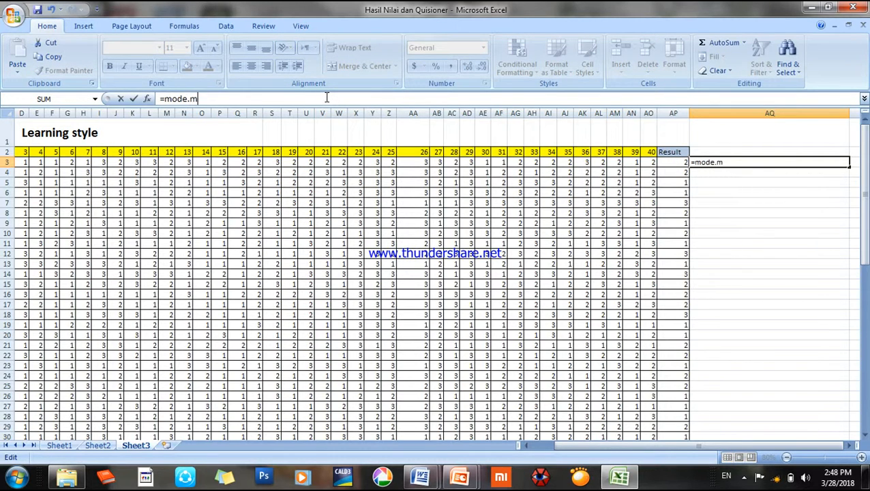
{"action": "key", "text": "BackSpace"}
{"action": "key", "text": "BackSpace"}
{"action": "key", "text": "BackSpace"}
{"action": "key", "text": "BackSpace"}
{"action": "key", "text": "BackSpace"}
{"action": "key", "text": "BackSpace"}
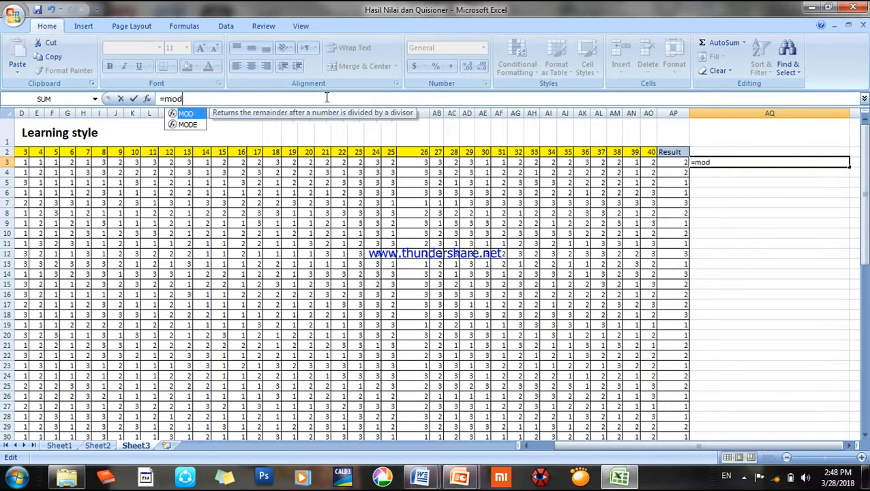
Step: Enter the formula =MODE(B3:AO3) in AQ3 to find the first student's most frequent questionnaire answer
{"action": "left_click", "coordinate": [197, 127]}
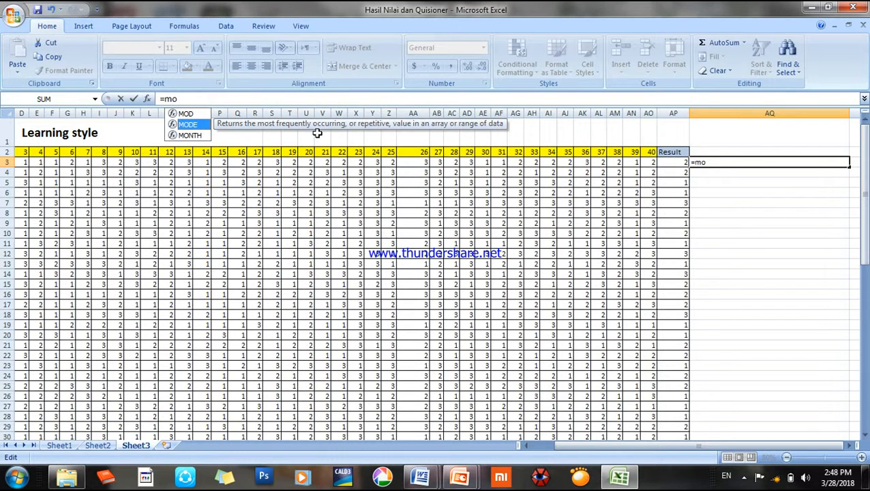
{"action": "double_click", "coordinate": [197, 126]}
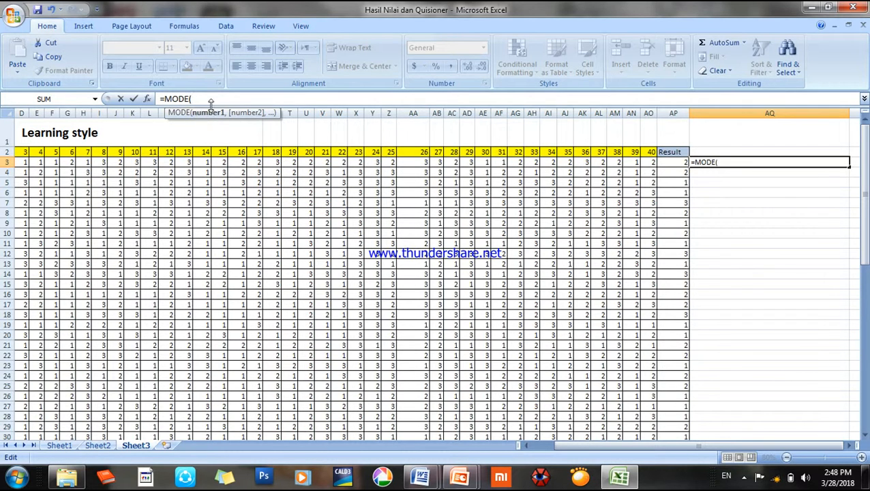
{"action": "left_click_drag", "start_coordinate": [627, 445], "coordinate": [556, 449]}
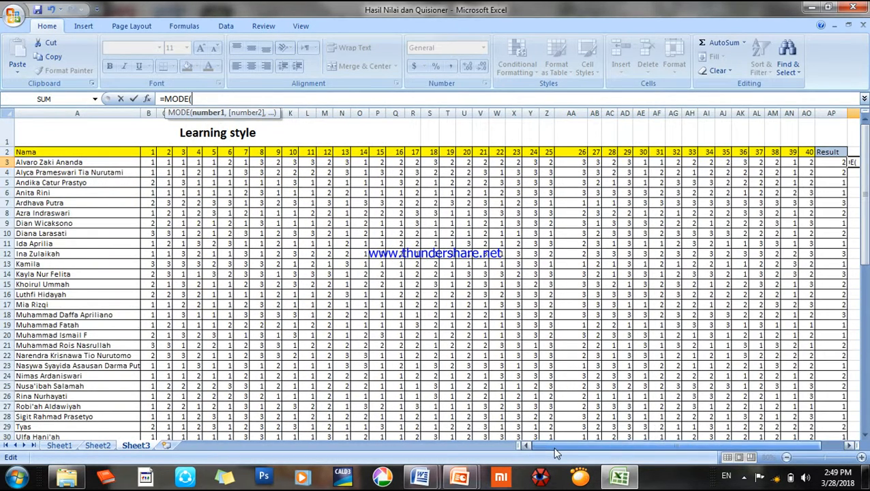
{"action": "left_click", "coordinate": [150, 163]}
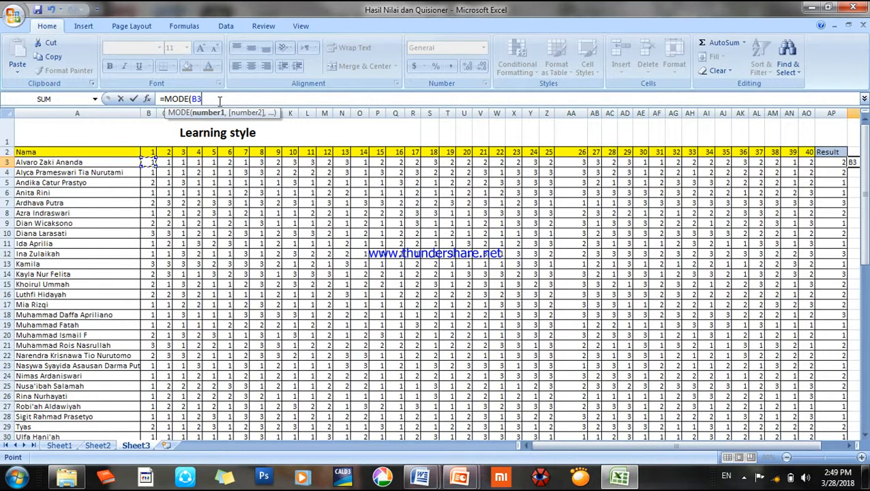
{"action": "key", "text": "F8"}
{"action": "left_click", "coordinate": [807, 161]}
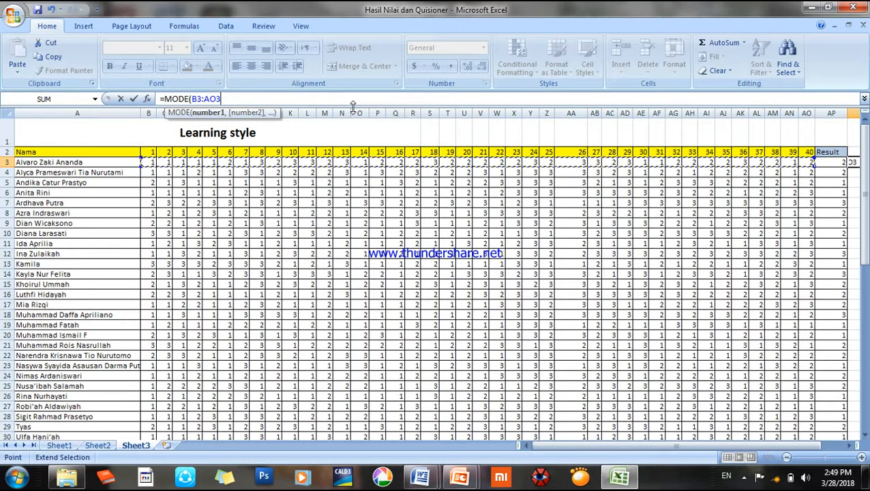
{"action": "type", "text": ")"}
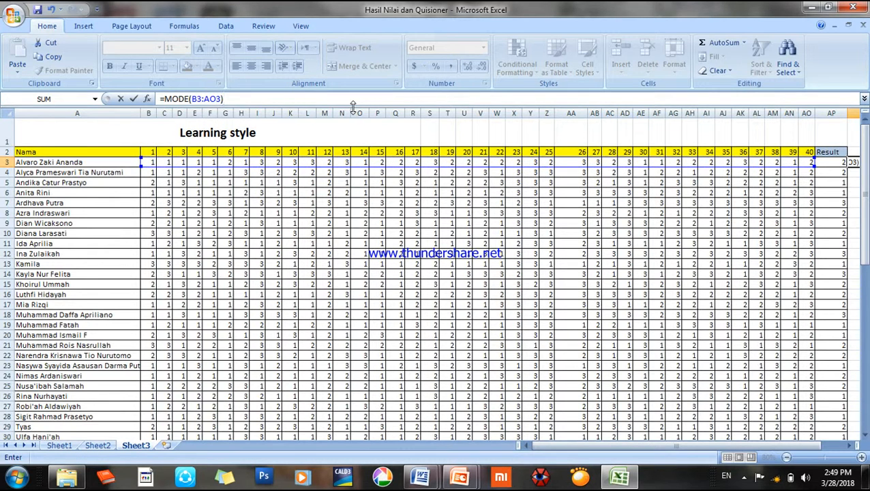
{"action": "key", "text": "Return"}
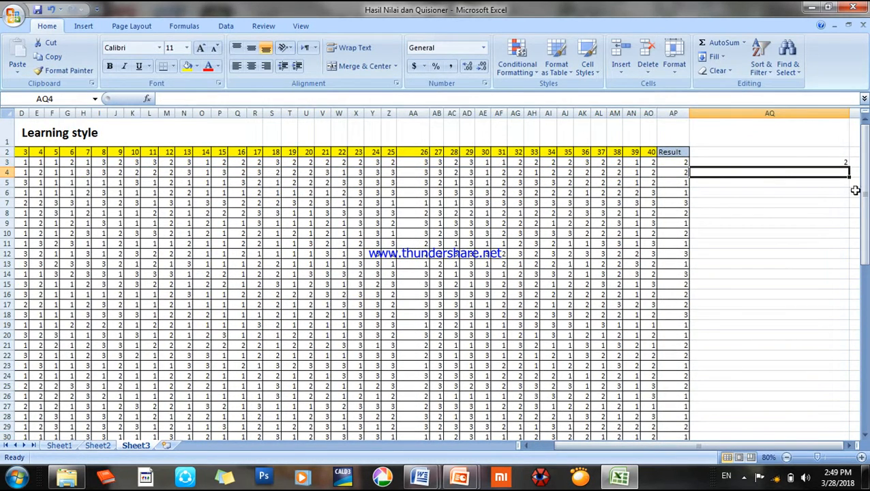
Step: Fill the MODE formula from AQ3 down to AQ32 for all the students
{"action": "left_click", "coordinate": [838, 164]}
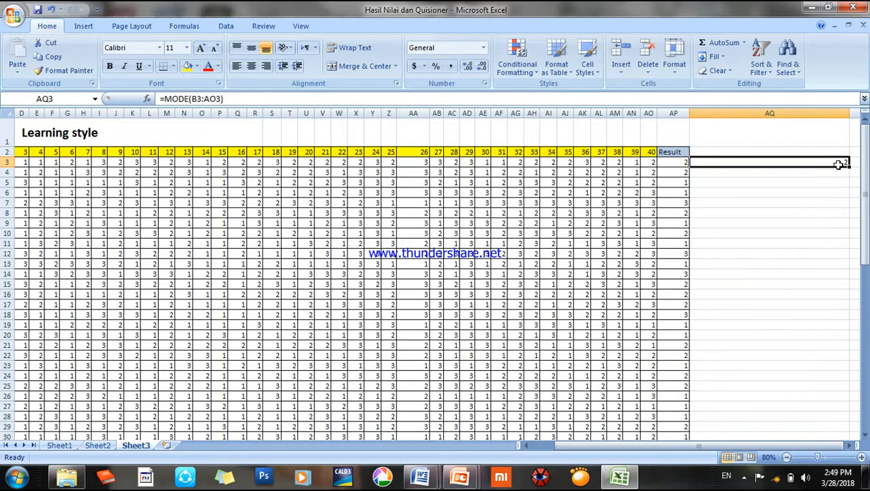
{"action": "left_click_drag", "start_coordinate": [594, 447], "coordinate": [494, 447]}
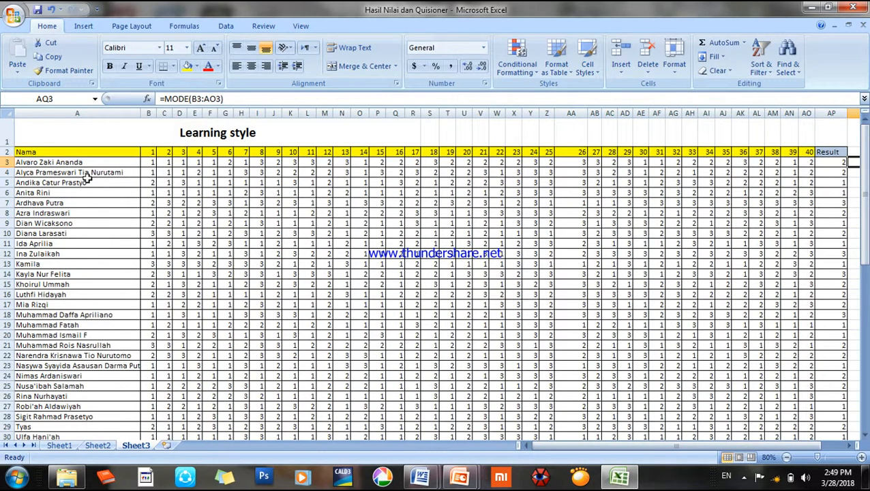
{"action": "left_click_drag", "start_coordinate": [595, 447], "coordinate": [724, 447]}
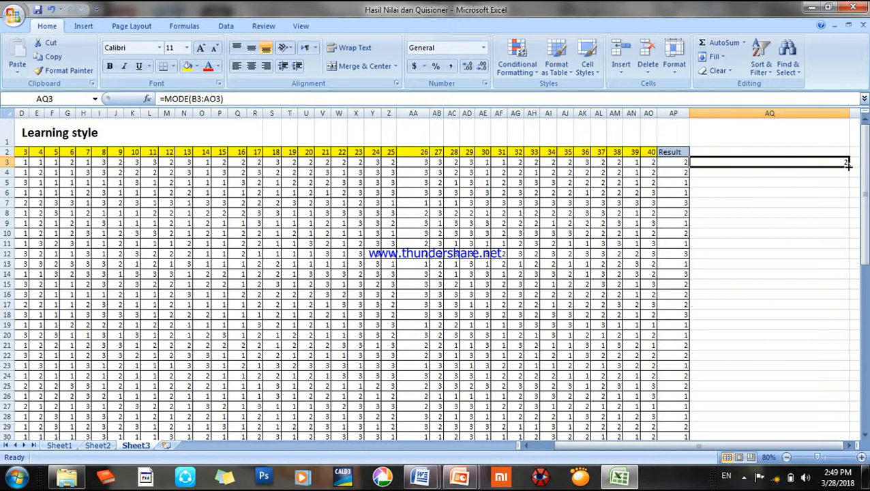
{"action": "left_click_drag", "start_coordinate": [849, 166], "coordinate": [802, 411]}
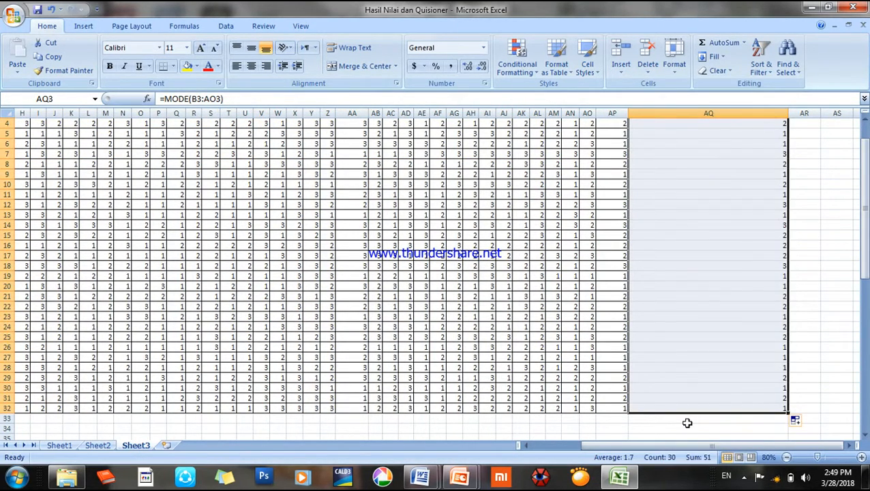
{"action": "left_click", "coordinate": [687, 420]}
Step: Look over the Reading Test table below the Learning style table, from its heading down to row 49
{"action": "left_click_drag", "start_coordinate": [683, 446], "coordinate": [633, 446]}
{"action": "key", "text": "Down"}
{"action": "key", "text": "Down"}
{"action": "key", "text": "Down"}
{"action": "key", "text": "Down"}
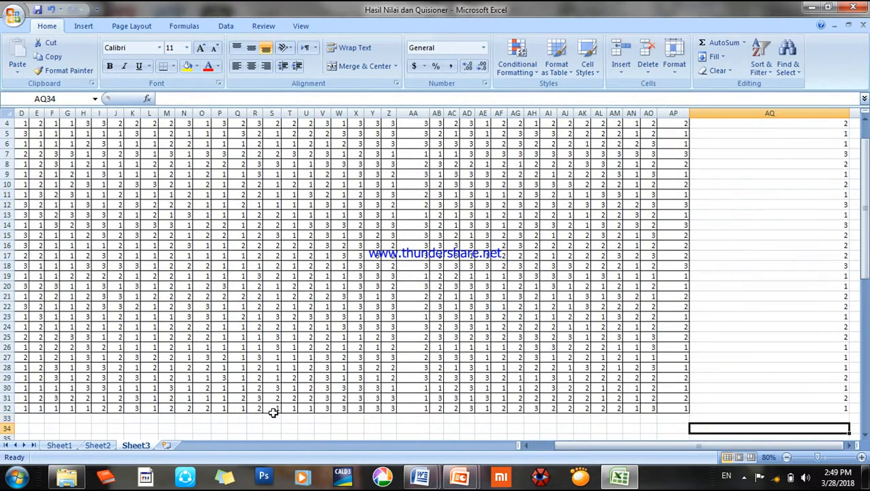
{"action": "key", "text": "Down"}
{"action": "key", "text": "Down"}
{"action": "key", "text": "Down"}
{"action": "key", "text": "Down"}
{"action": "key", "text": "Down"}
{"action": "key", "text": "Down"}
{"action": "key", "text": "Left"}
{"action": "key", "text": "Left"}
{"action": "key", "text": "Left"}
{"action": "key", "text": "Left"}
{"action": "key", "text": "Left"}
{"action": "key", "text": "Left"}
{"action": "key", "text": "Left"}
{"action": "key", "text": "Left"}
{"action": "key", "text": "Left"}
{"action": "key", "text": "Left"}
{"action": "key", "text": "Left"}
{"action": "key", "text": "Left"}
{"action": "key", "text": "Left"}
{"action": "key", "text": "Left"}
{"action": "key", "text": "Left"}
{"action": "key", "text": "Left"}
{"action": "key", "text": "Left"}
{"action": "key", "text": "Left"}
{"action": "key", "text": "Left"}
{"action": "key", "text": "Left"}
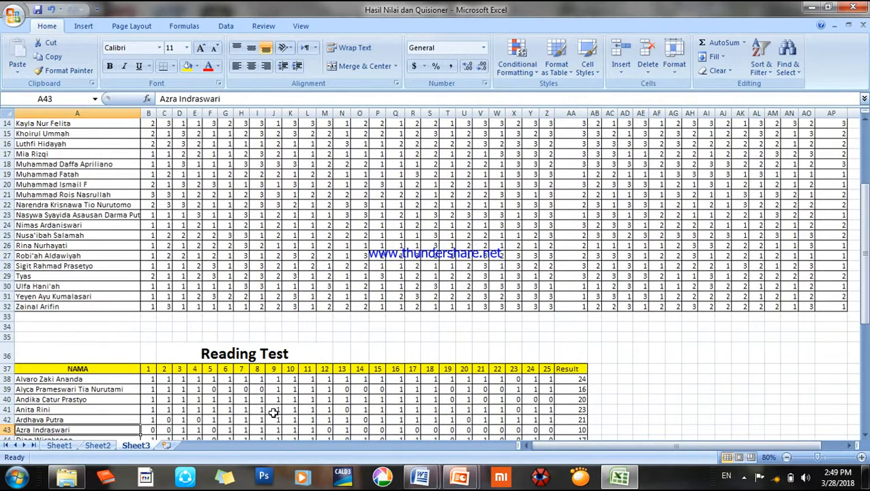
{"action": "key", "text": "Down"}
{"action": "key", "text": "Down"}
{"action": "key", "text": "Down"}
{"action": "key", "text": "Down"}
{"action": "key", "text": "Down"}
{"action": "key", "text": "Down"}
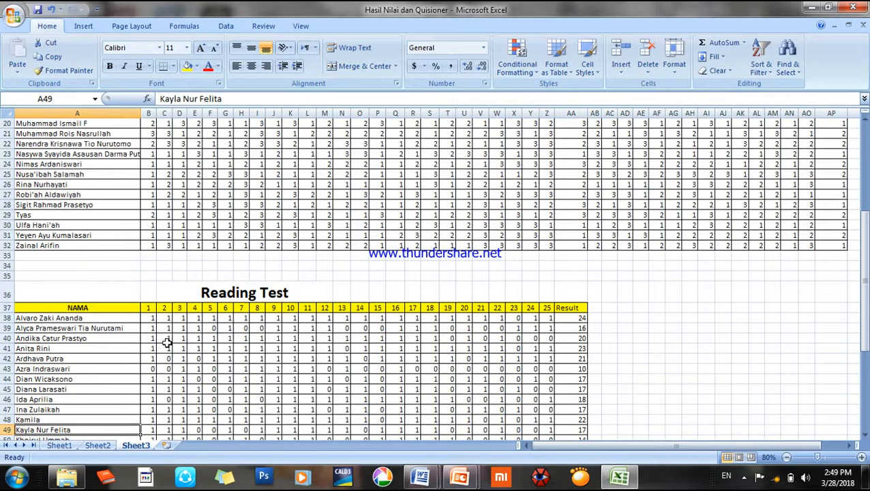
Step: Examine the first student's reading test scores along row 38 and the Result formulas in AA38 and AA39
{"action": "left_click", "coordinate": [152, 317]}
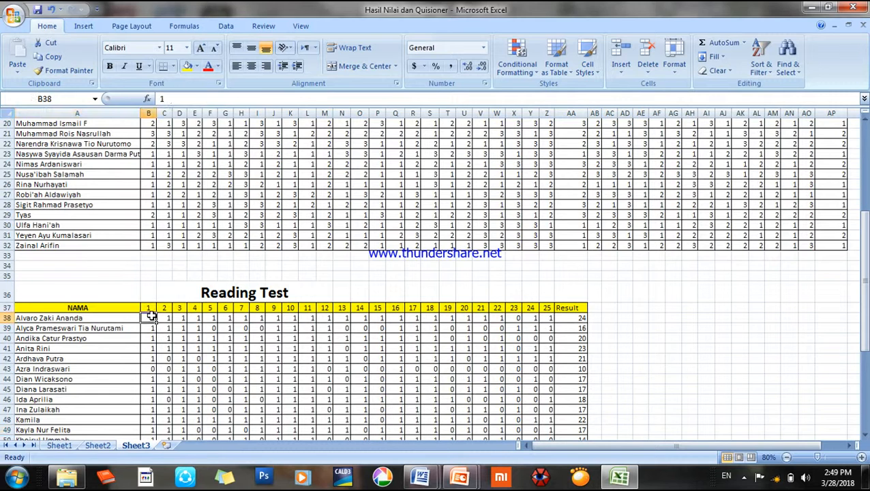
{"action": "left_click", "coordinate": [167, 318]}
{"action": "left_click", "coordinate": [195, 318]}
{"action": "left_click", "coordinate": [225, 317]}
{"action": "left_click", "coordinate": [272, 318]}
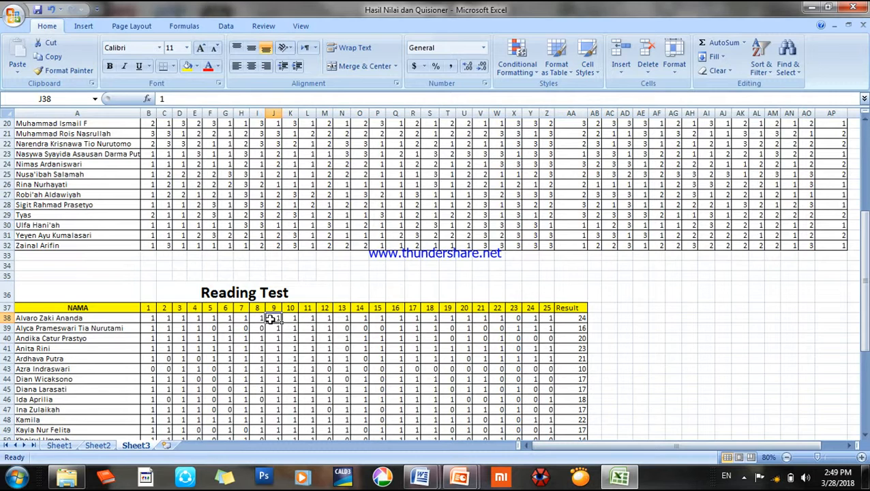
{"action": "left_click", "coordinate": [330, 318]}
{"action": "left_click", "coordinate": [450, 318]}
{"action": "left_click", "coordinate": [517, 318]}
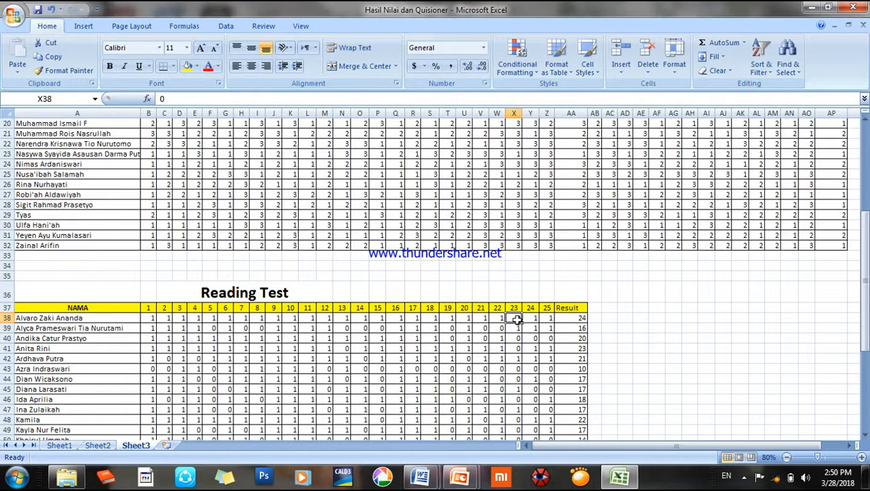
{"action": "left_click", "coordinate": [579, 318]}
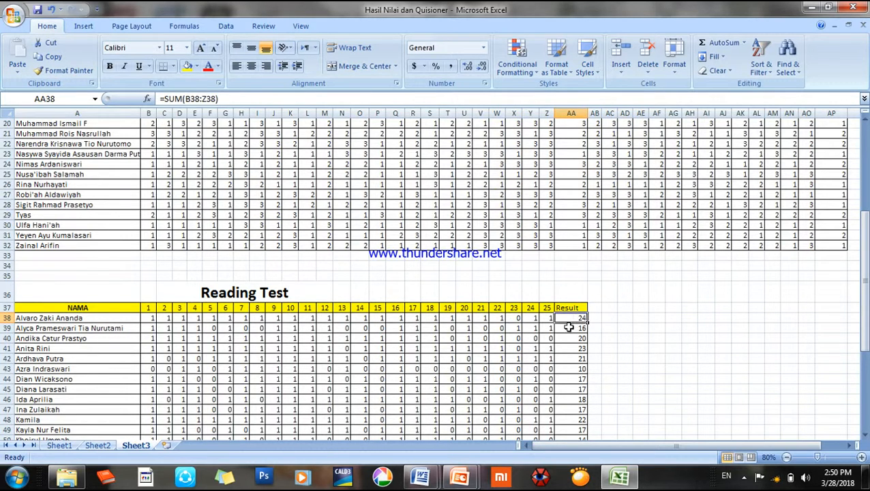
{"action": "left_click", "coordinate": [568, 327]}
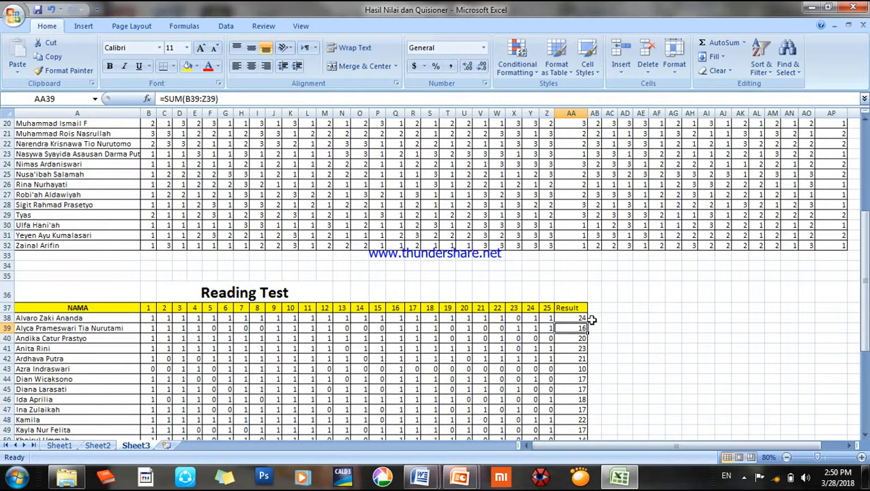
Step: Enter the formula =sum(B38:Z38) in AB38 to total the first student's reading test scores
{"action": "left_click", "coordinate": [592, 318]}
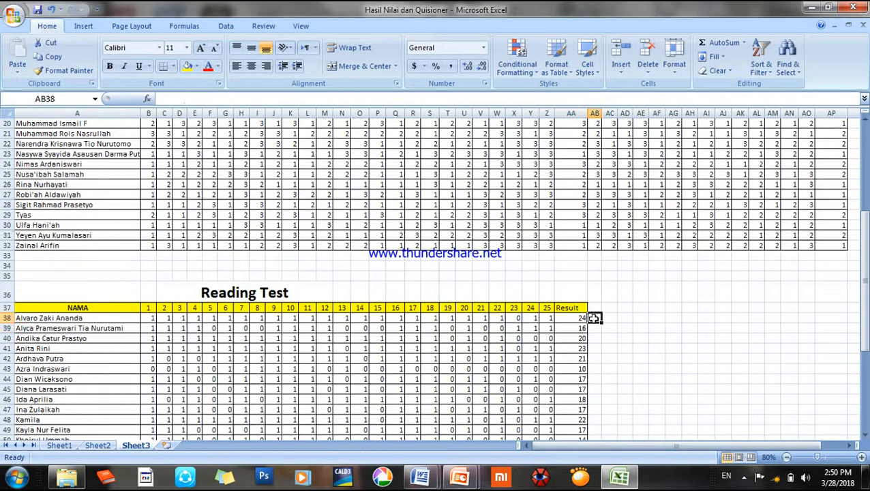
{"action": "left_click", "coordinate": [274, 98]}
{"action": "type", "text": "=sum"}
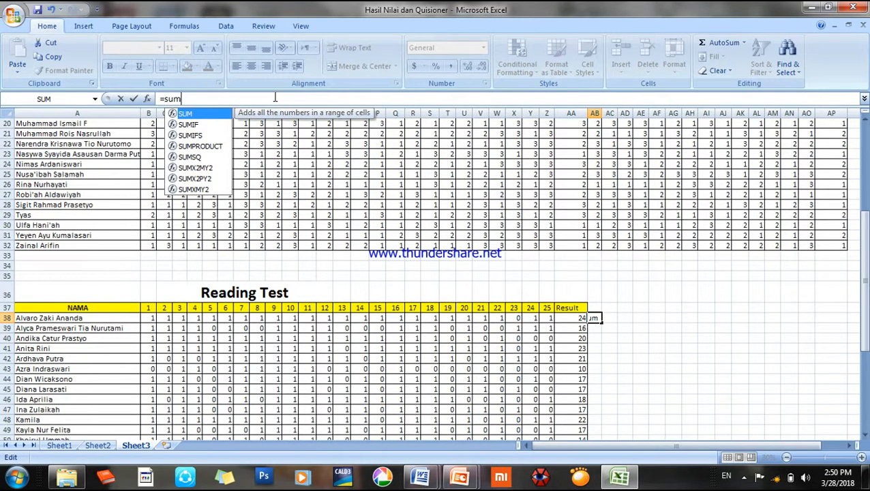
{"action": "type", "text": "("}
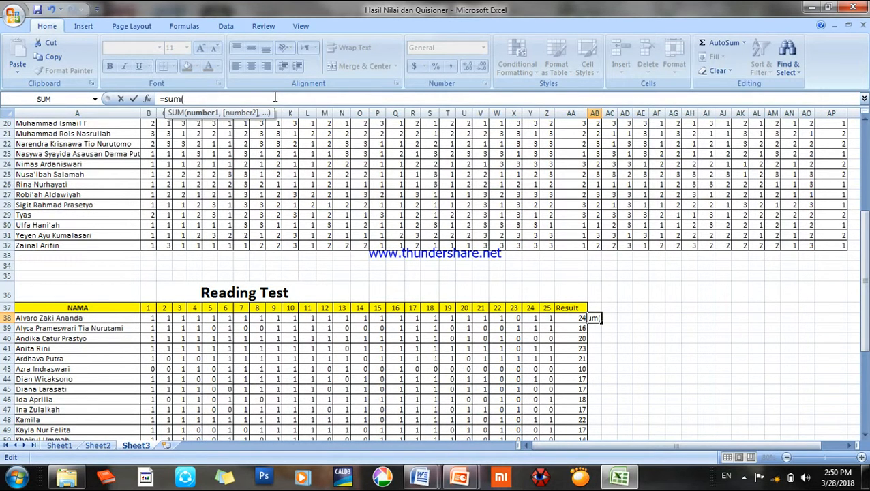
{"action": "left_click", "coordinate": [151, 321]}
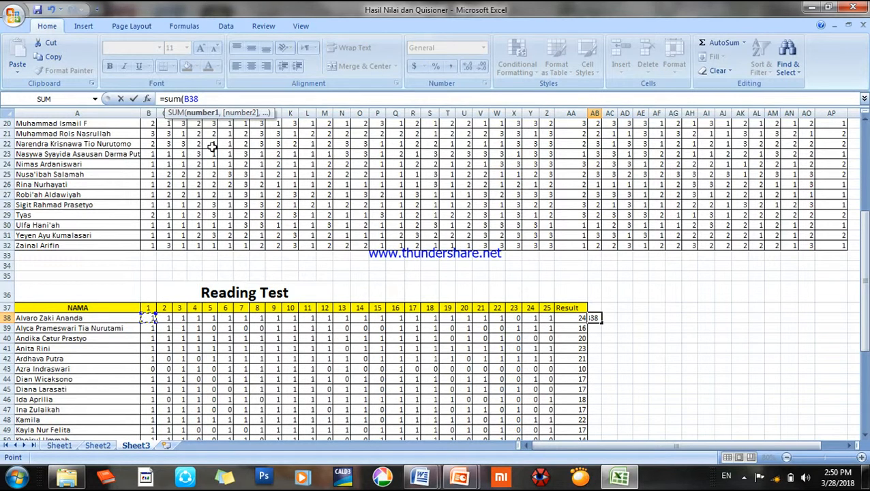
{"action": "key", "text": "F8"}
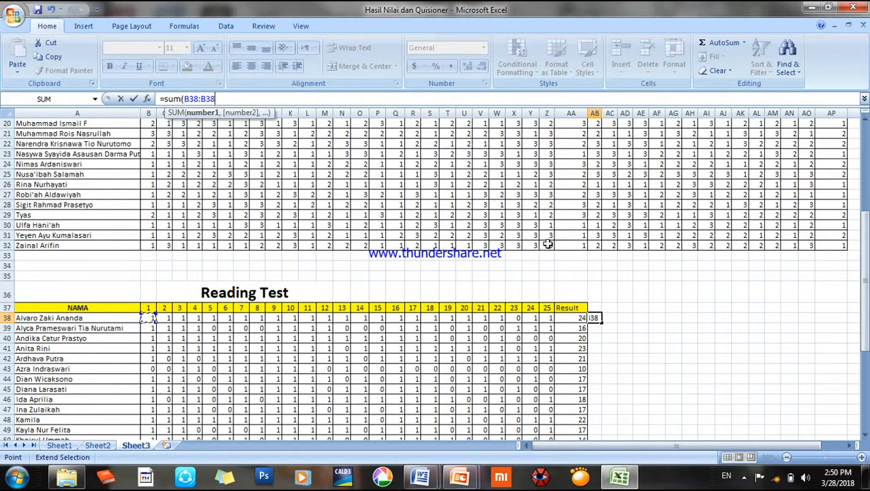
{"action": "left_click", "coordinate": [551, 318]}
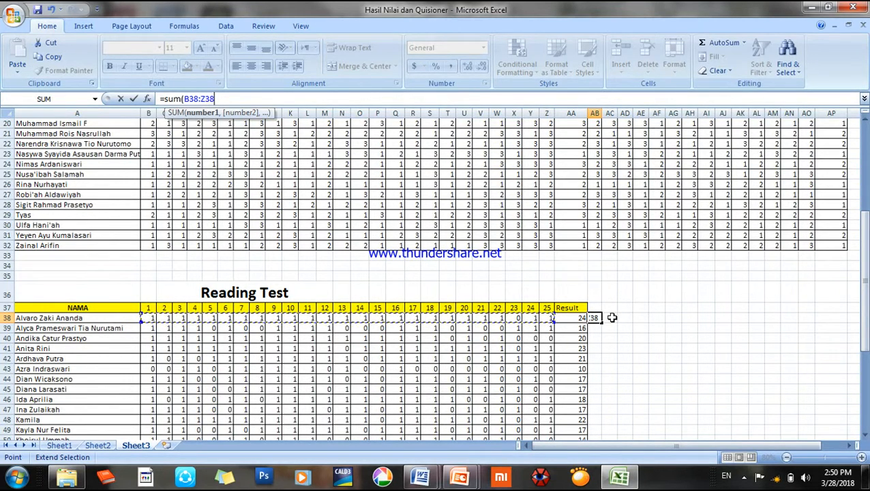
{"action": "key", "text": "Return"}
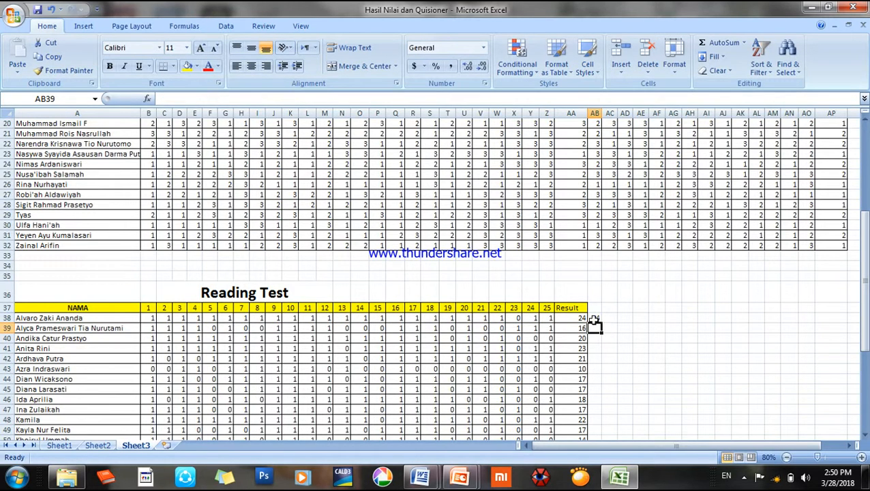
Step: Fill the SUM formula from AB38 down to AB67 for all the students in the Reading Test table
{"action": "left_click", "coordinate": [604, 320]}
{"action": "left_click_drag", "start_coordinate": [602, 321], "coordinate": [603, 469]}
{"action": "left_click_drag", "start_coordinate": [595, 407], "coordinate": [594, 429]}
{"action": "left_click", "coordinate": [687, 185]}
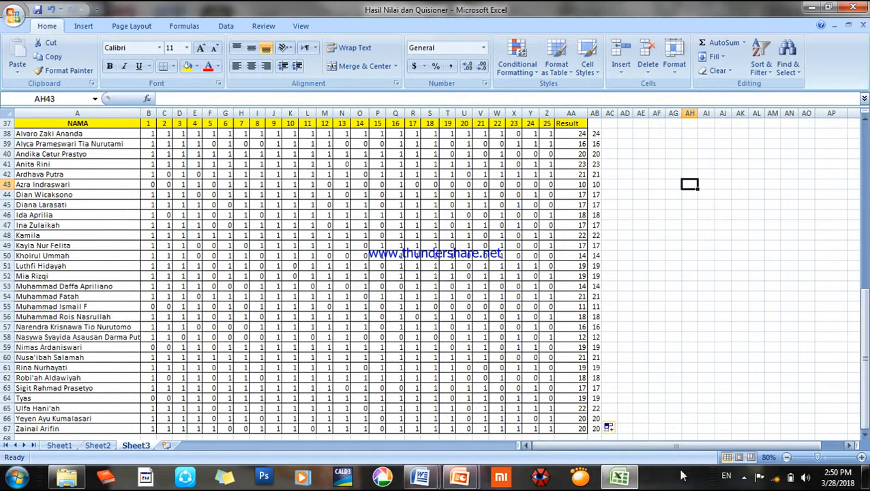
Step: Begin a correlation formula in AQ37, beside the Reading Test heading row, with =correl(
{"action": "left_click_drag", "start_coordinate": [679, 448], "coordinate": [769, 447]}
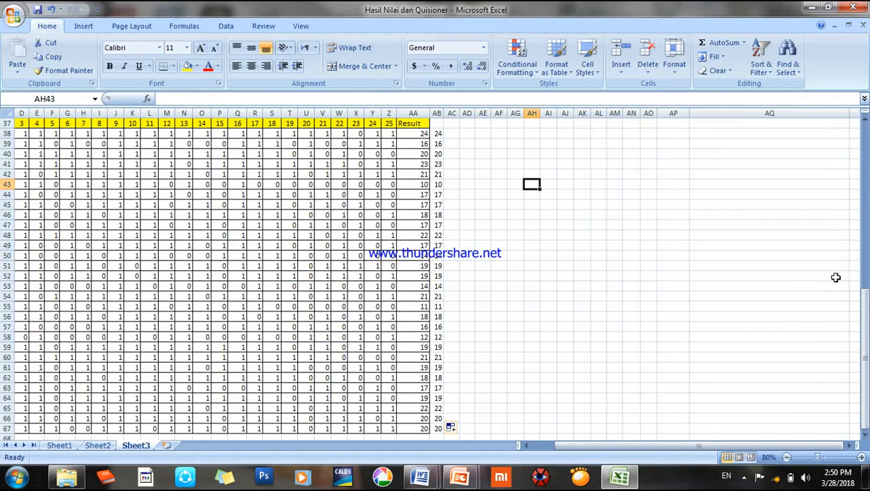
{"action": "left_click_drag", "start_coordinate": [864, 314], "coordinate": [864, 253]}
{"action": "left_click", "coordinate": [701, 286]}
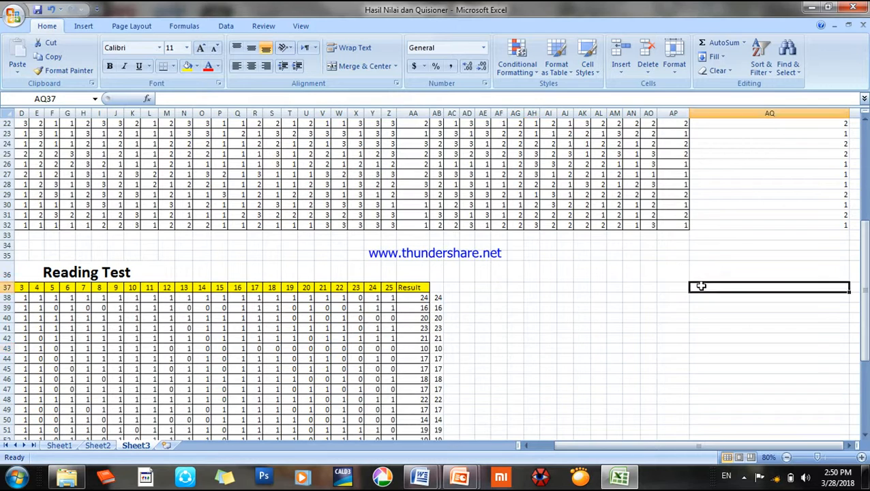
{"action": "left_click", "coordinate": [544, 164]}
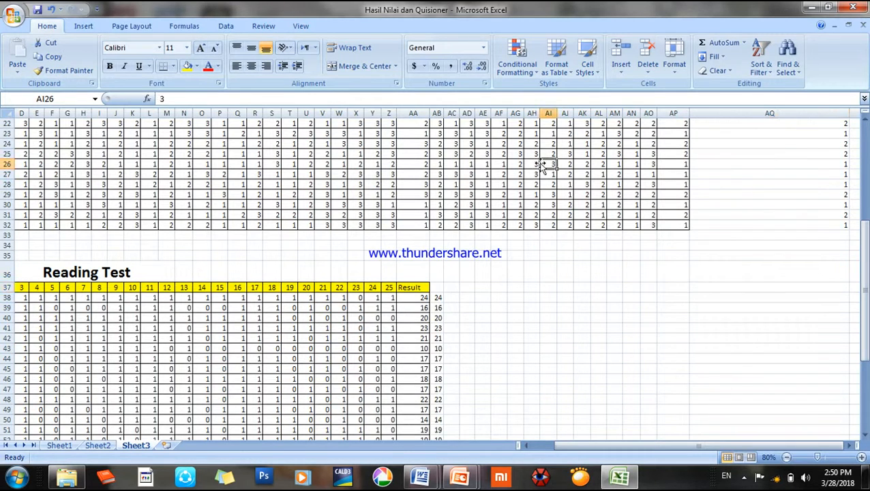
{"action": "left_click", "coordinate": [407, 347]}
{"action": "left_click", "coordinate": [715, 287]}
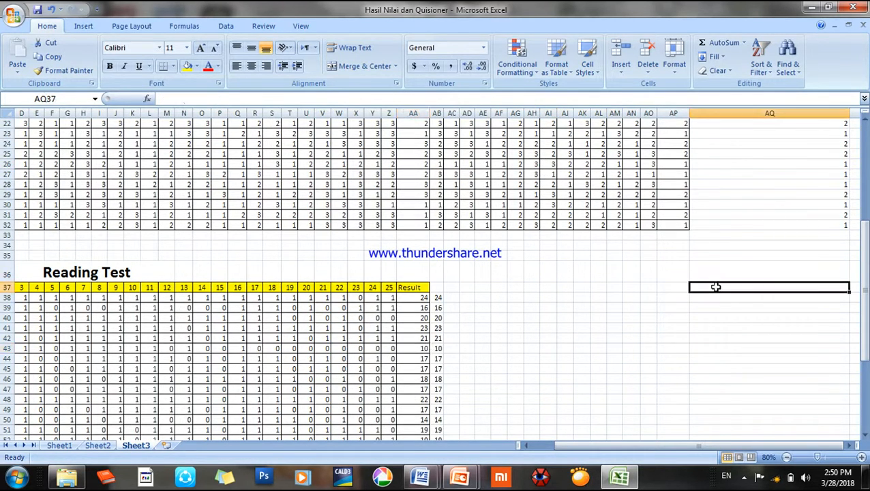
{"action": "left_click", "coordinate": [481, 97]}
{"action": "type", "text": "="}
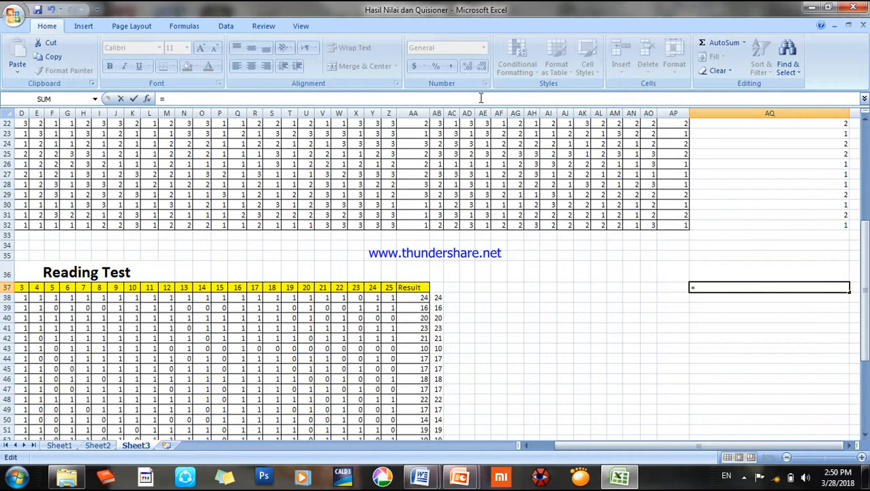
{"action": "type", "text": "correl"}
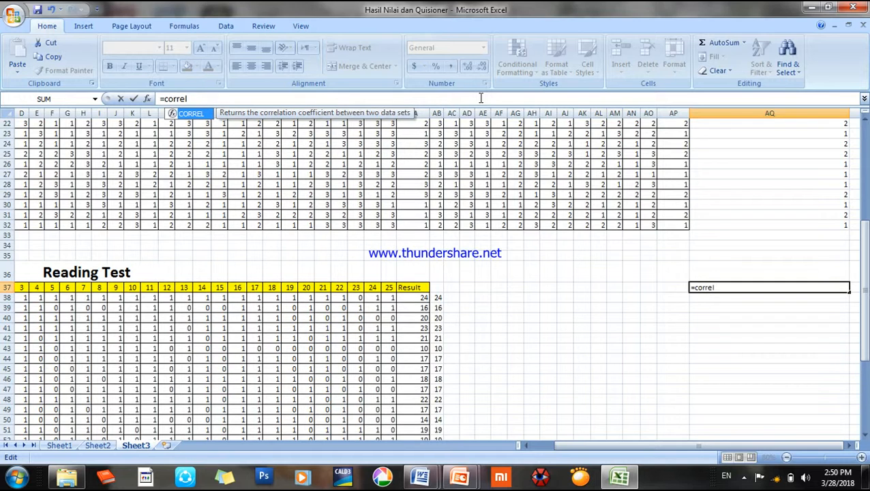
{"action": "type", "text": "("}
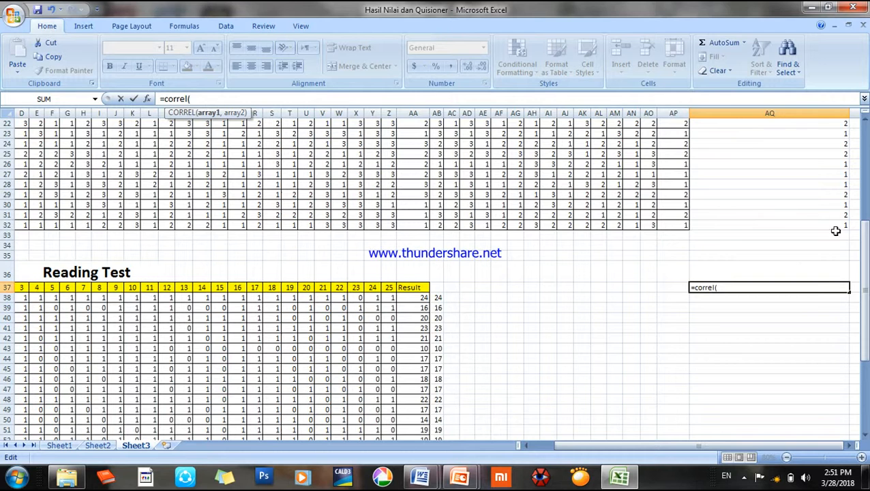
Step: Set the learning-style results AP3:AP32 as the first array of the CORREL formula
{"action": "left_click_drag", "start_coordinate": [865, 232], "coordinate": [865, 136]}
{"action": "left_click", "coordinate": [676, 162]}
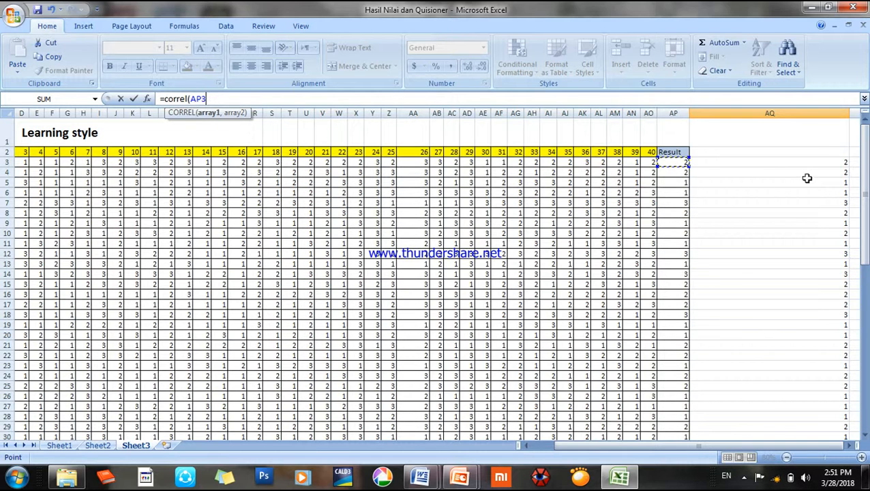
{"action": "left_click_drag", "start_coordinate": [865, 192], "coordinate": [865, 261]}
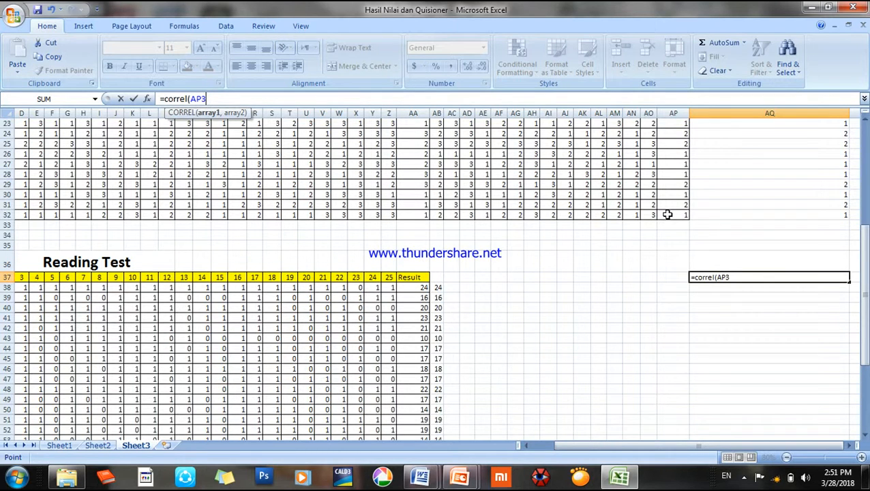
{"action": "type", "text": ":"}
{"action": "left_click_drag", "start_coordinate": [867, 255], "coordinate": [865, 259]}
{"action": "left_click", "coordinate": [687, 277]}
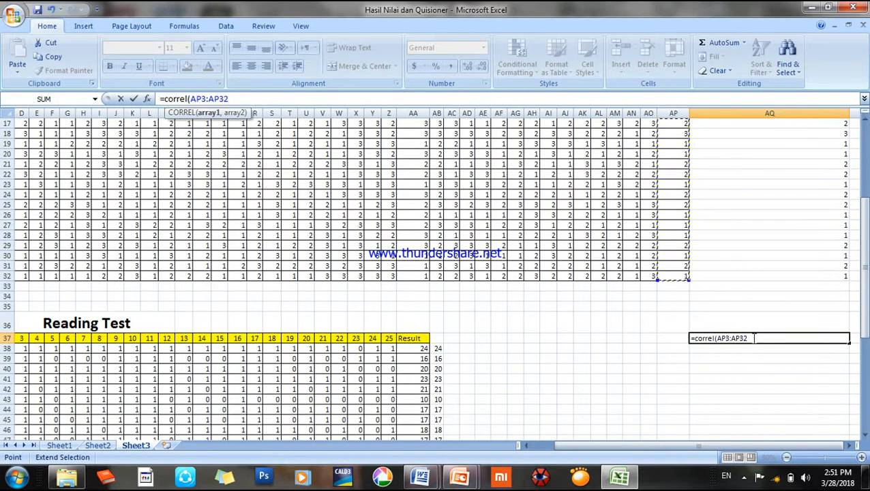
Step: Add the reading test results AA38:AA67 as the second array and complete the CORREL formula in AQ37
{"action": "type", "text": ","}
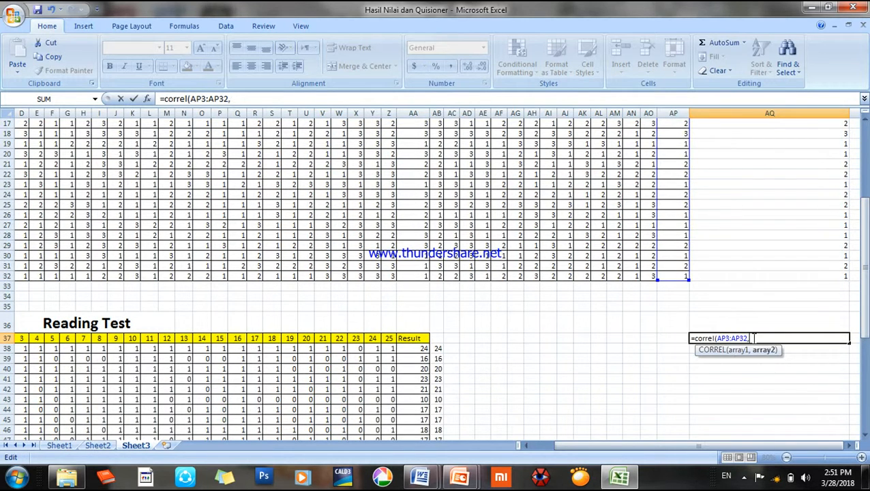
{"action": "left_click", "coordinate": [416, 347]}
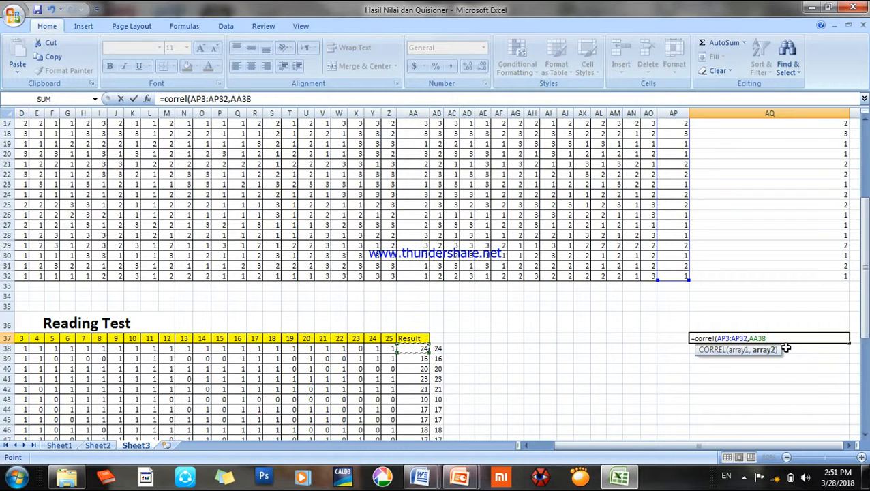
{"action": "key", "text": "F8"}
{"action": "left_click_drag", "start_coordinate": [866, 247], "coordinate": [866, 250]}
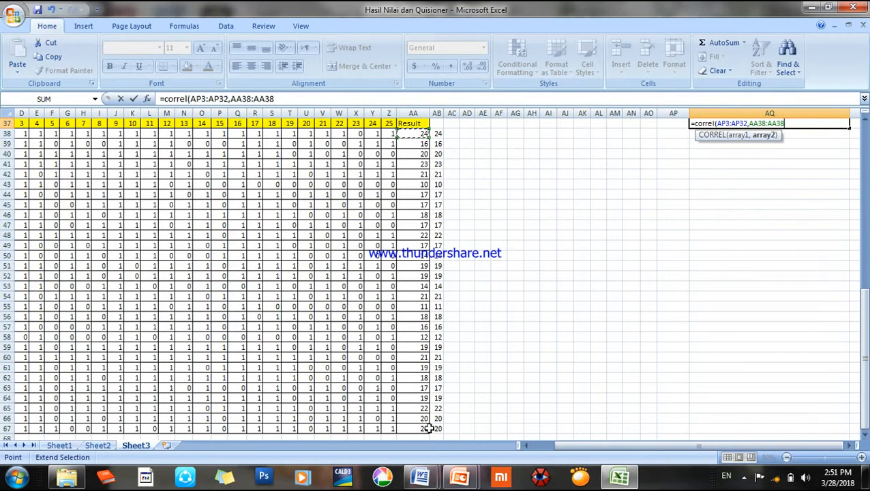
{"action": "left_click", "coordinate": [426, 428]}
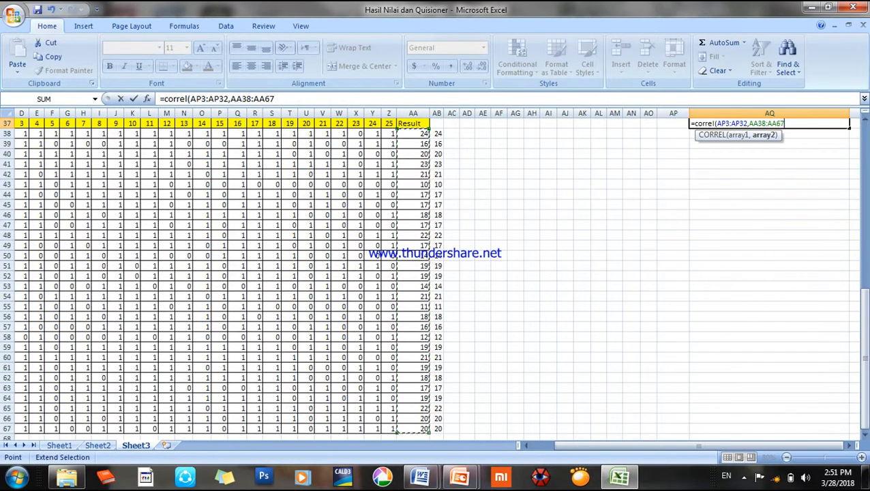
{"action": "left_click_drag", "start_coordinate": [862, 327], "coordinate": [863, 321]}
{"action": "type", "text": ")"}
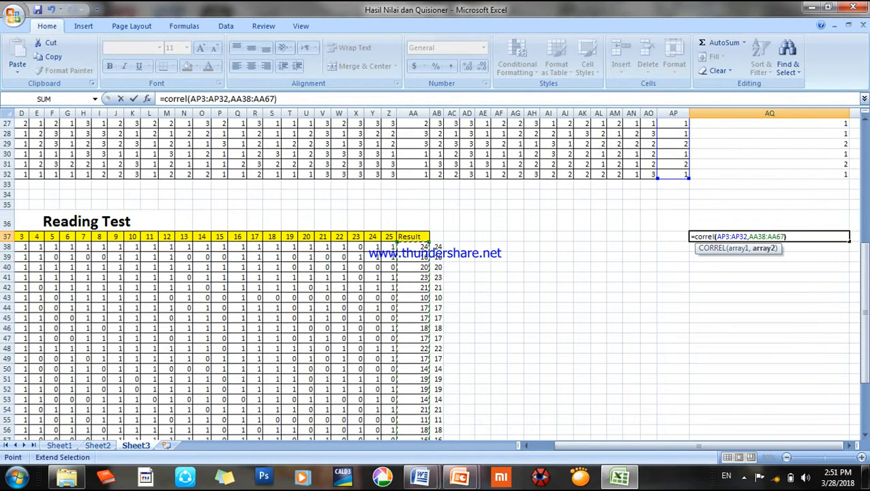
{"action": "key", "text": "Return"}
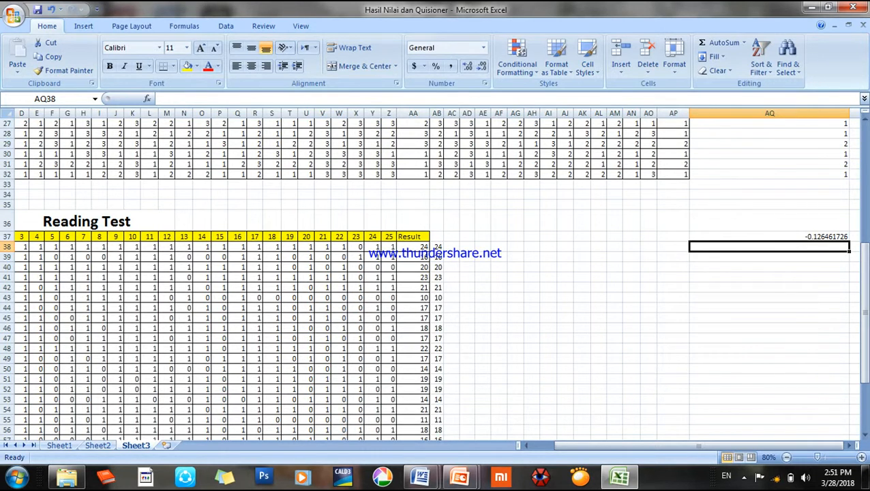
Step: Review the Learning style and Reading Test tables and examine the correlation coefficient in AQ37
{"action": "left_click_drag", "start_coordinate": [867, 262], "coordinate": [867, 257]}
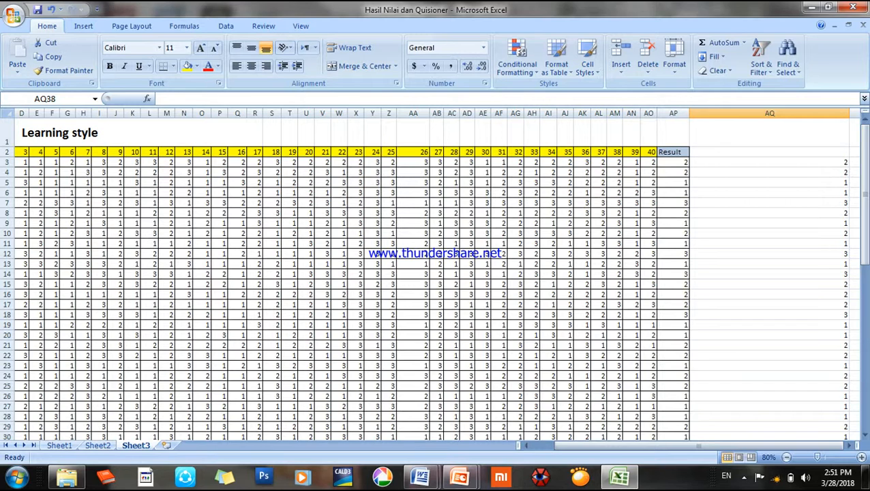
{"action": "left_click_drag", "start_coordinate": [865, 136], "coordinate": [865, 220]}
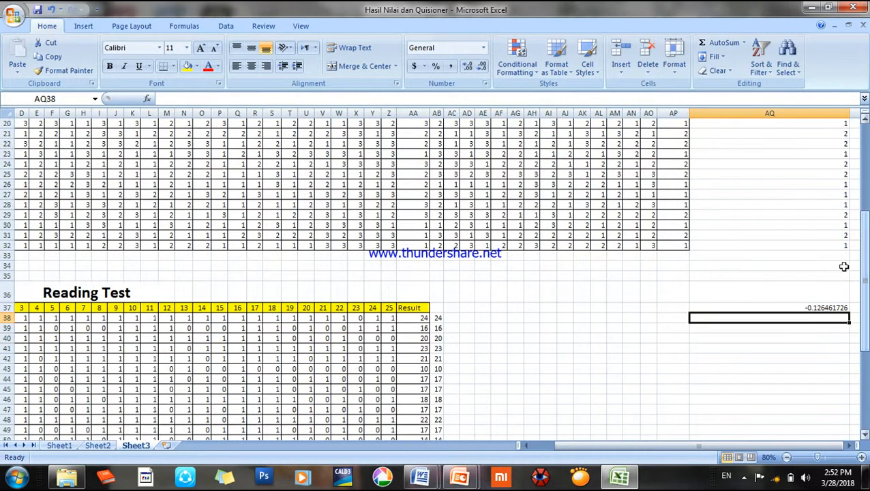
{"action": "left_click", "coordinate": [812, 308]}
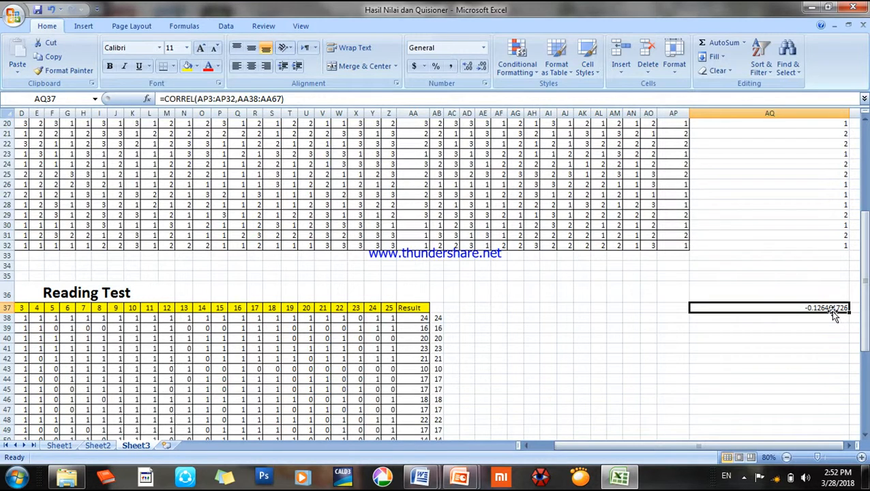
{"action": "left_click", "coordinate": [693, 340]}
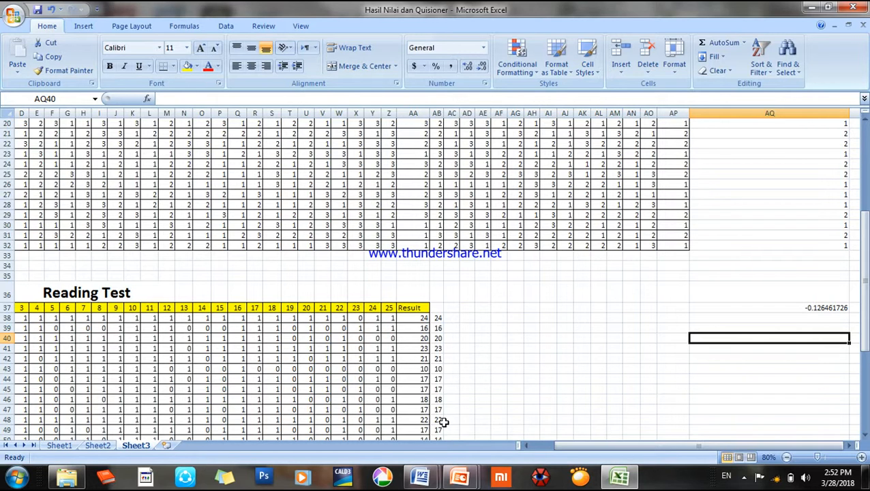
{"action": "left_click", "coordinate": [802, 313]}
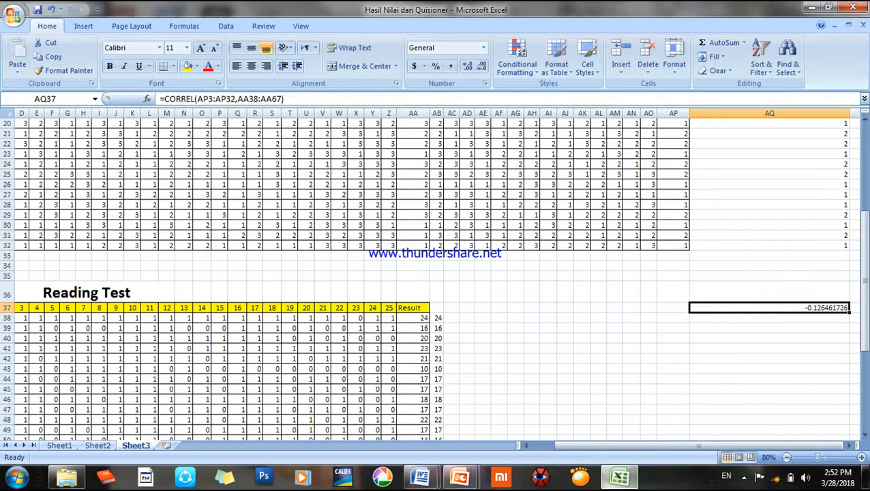
{"action": "left_click", "coordinate": [744, 477]}
{"action": "left_click", "coordinate": [762, 413]}
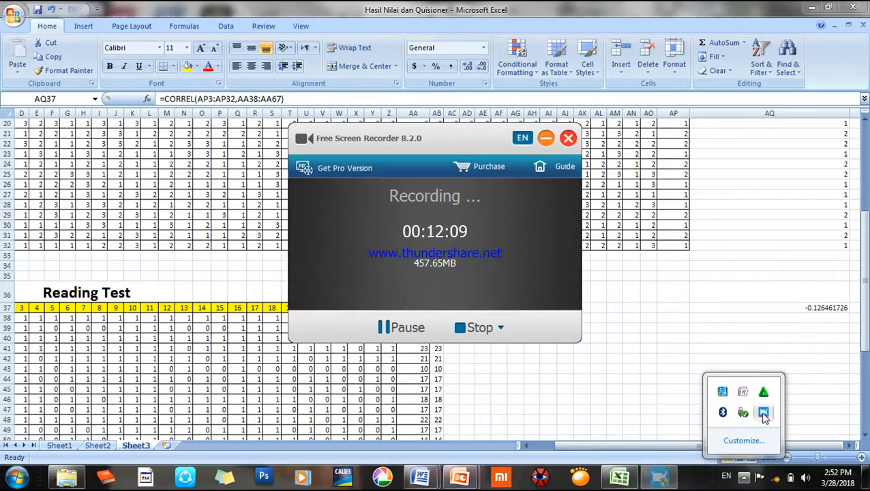